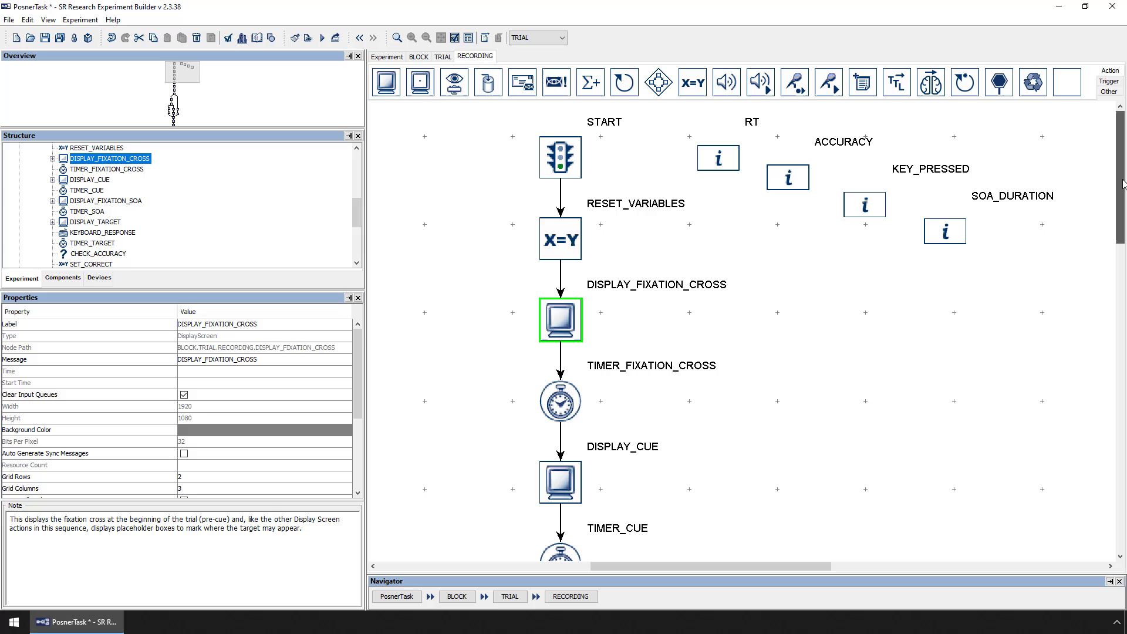
left_click_drag(1122, 182, 1122, 313)
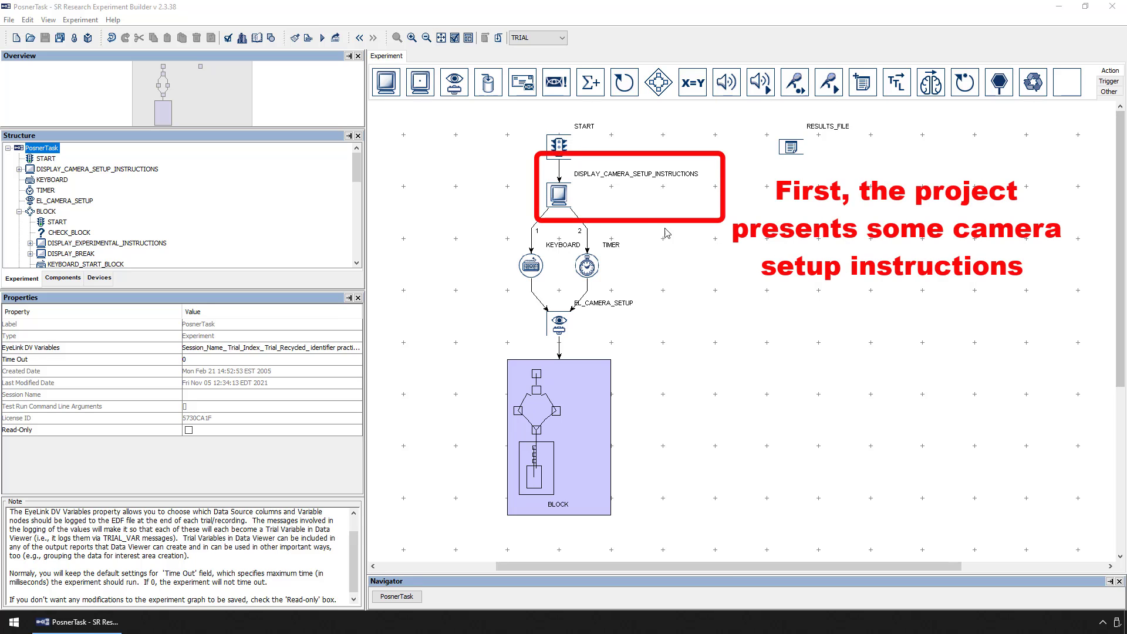
Step: Preview the camera setup instructions screen, then review EL_CAMERA_SETUP calibration and BLOCK sequence properties
left_click(558, 196)
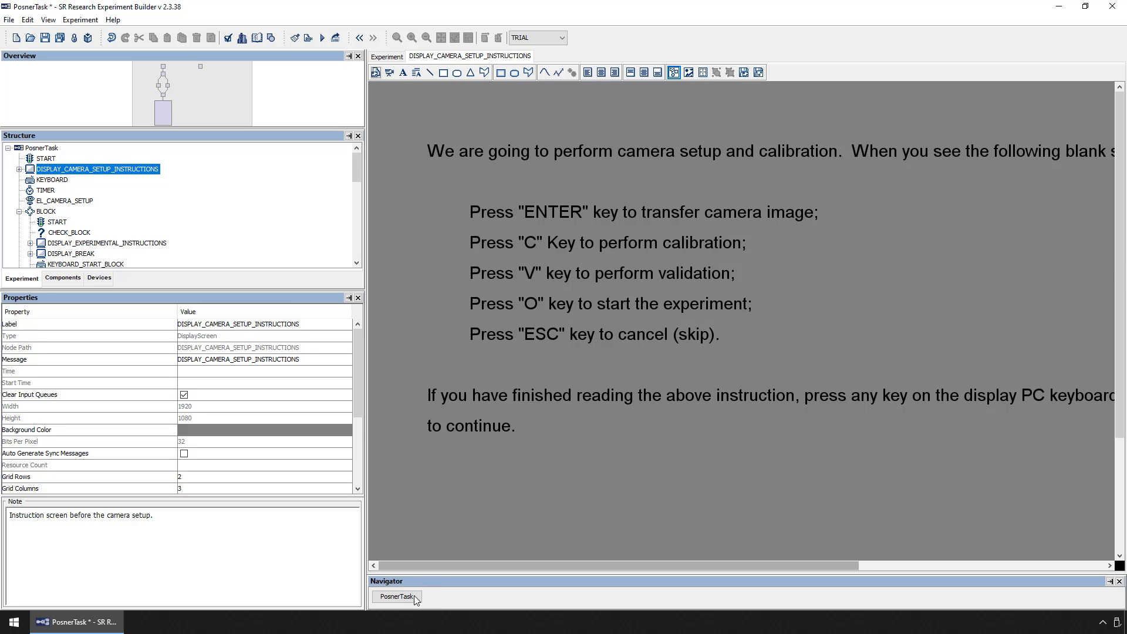
left_click(397, 595)
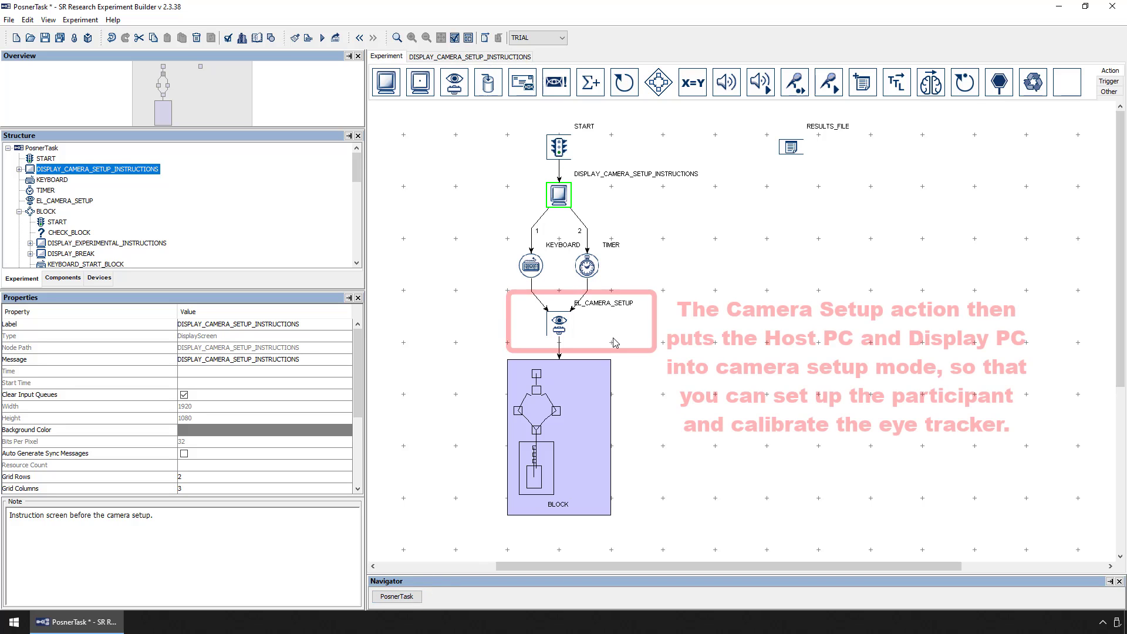
left_click(560, 324)
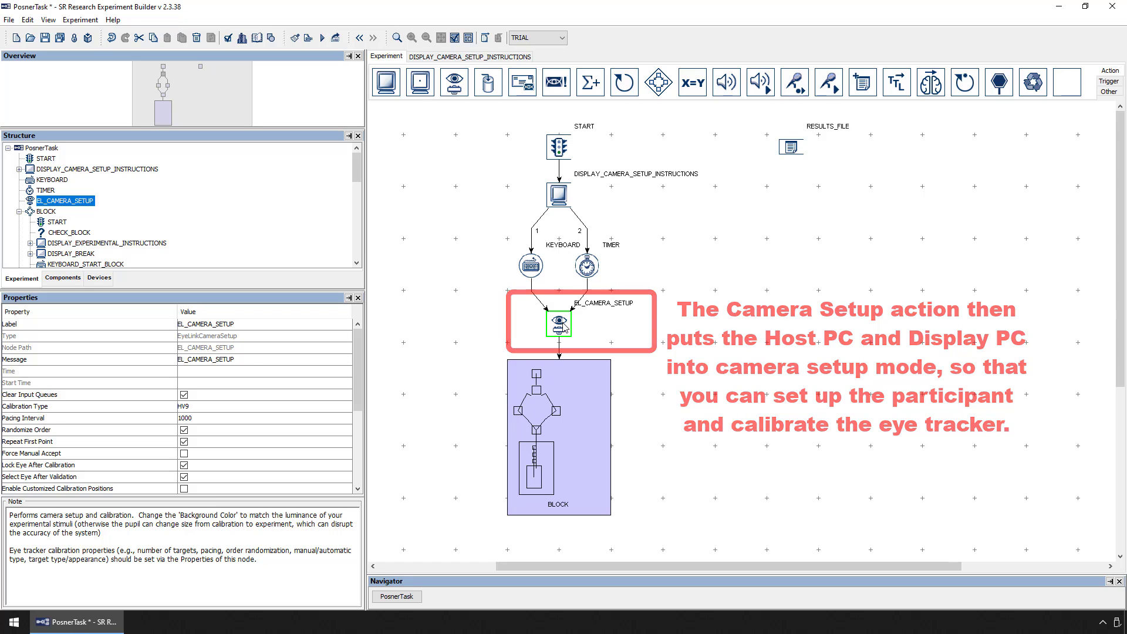
left_click(567, 389)
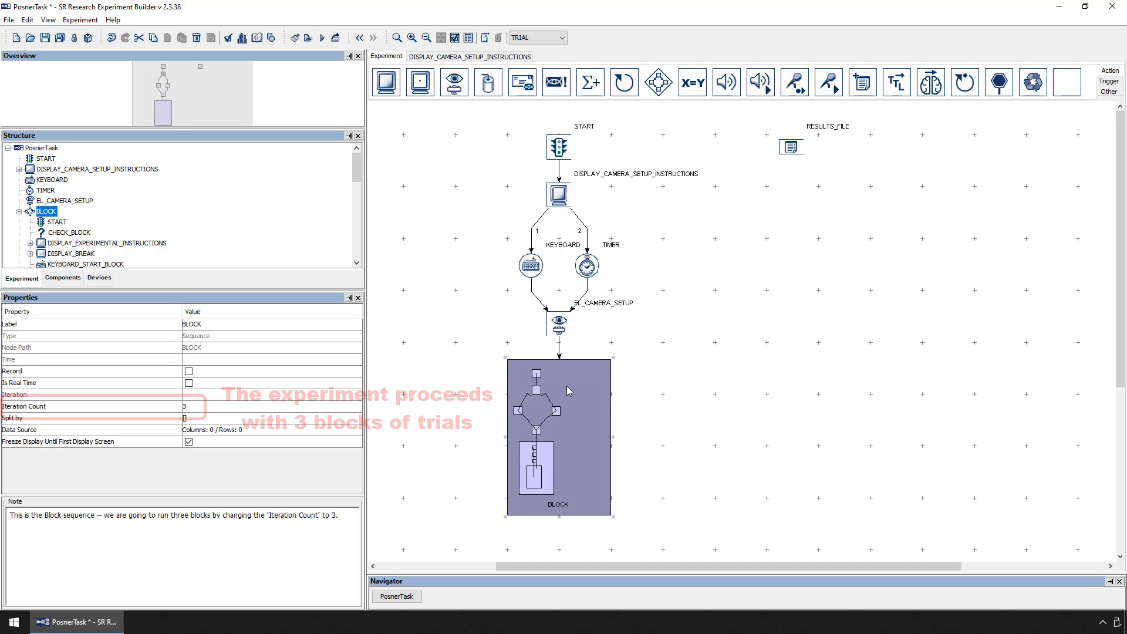
Step: Inside the BLOCK sequence, preview the experimental instructions screen and the break screen
double_click(568, 390)
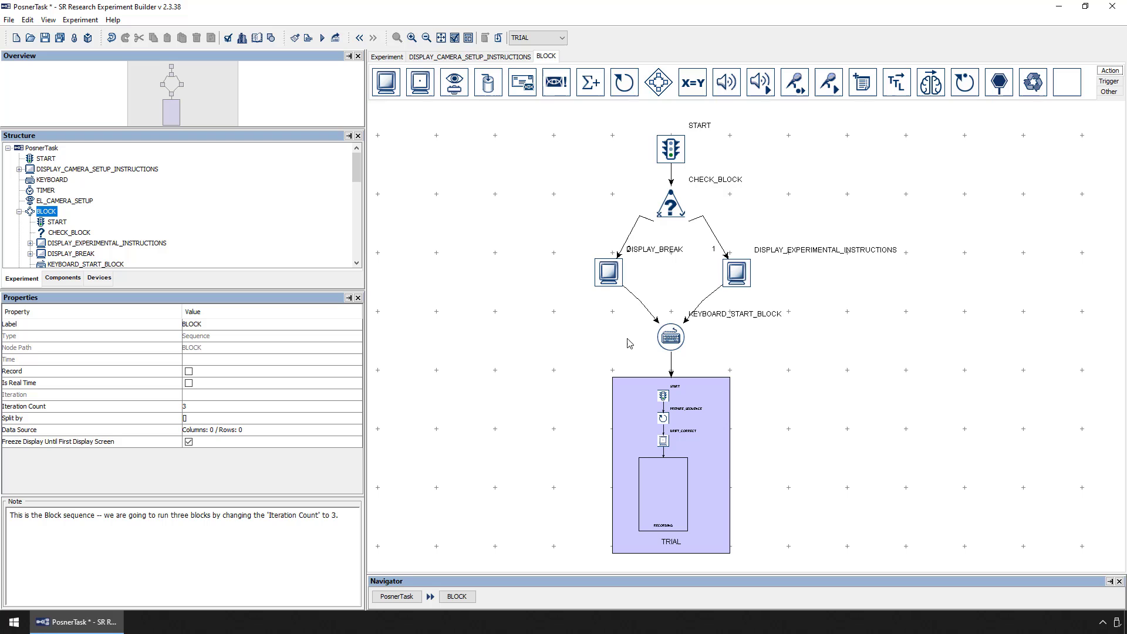
left_click(737, 275)
double_click(738, 275)
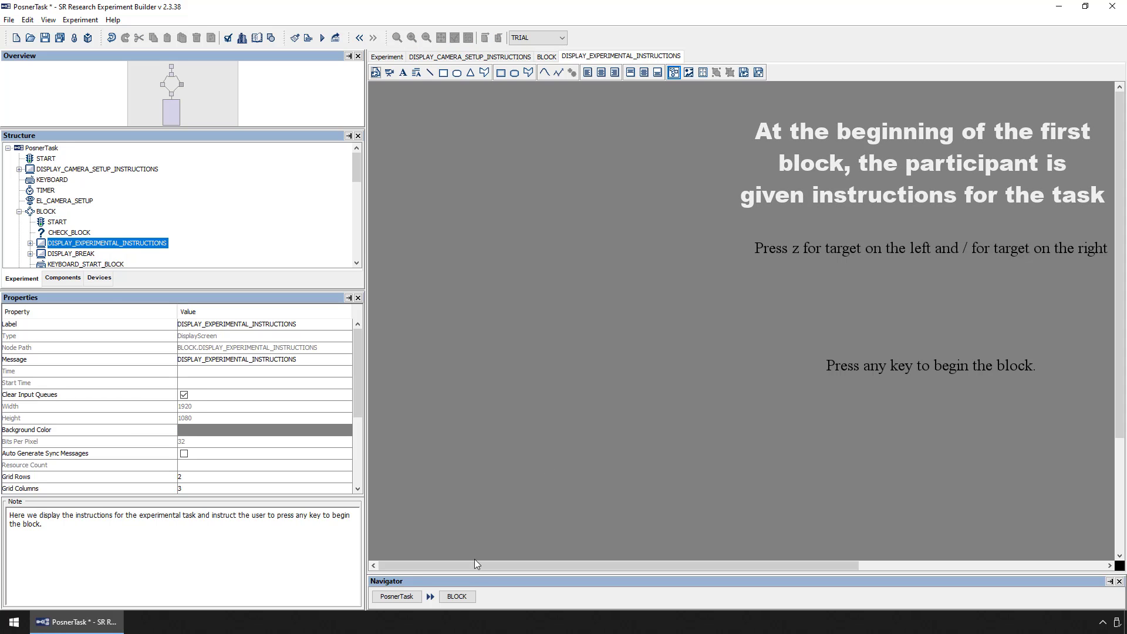
left_click(456, 596)
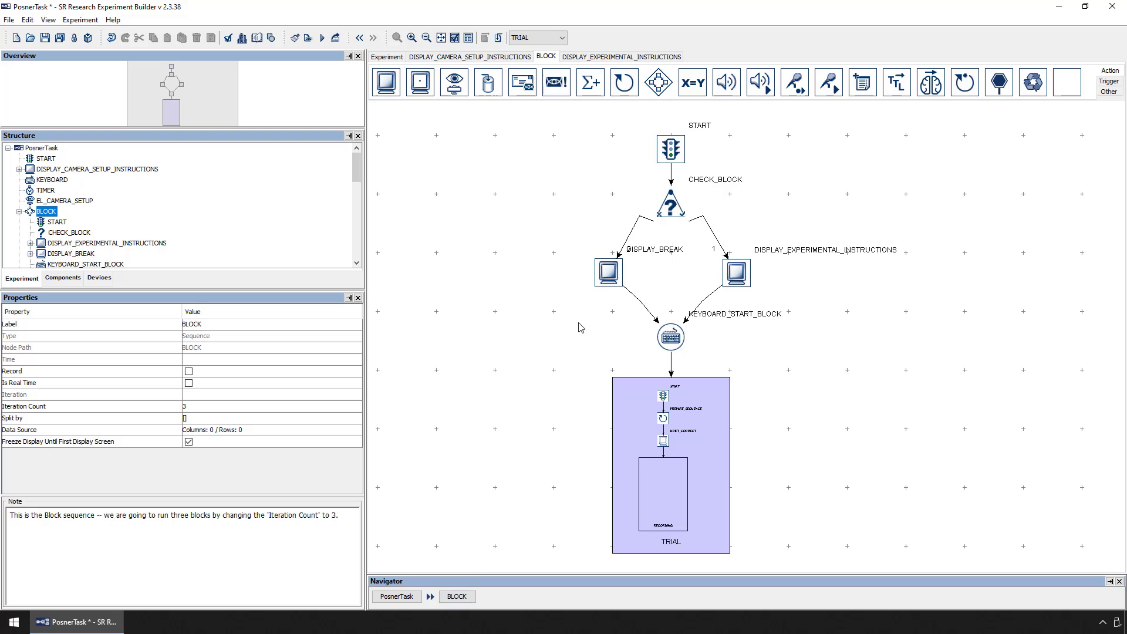
double_click(610, 275)
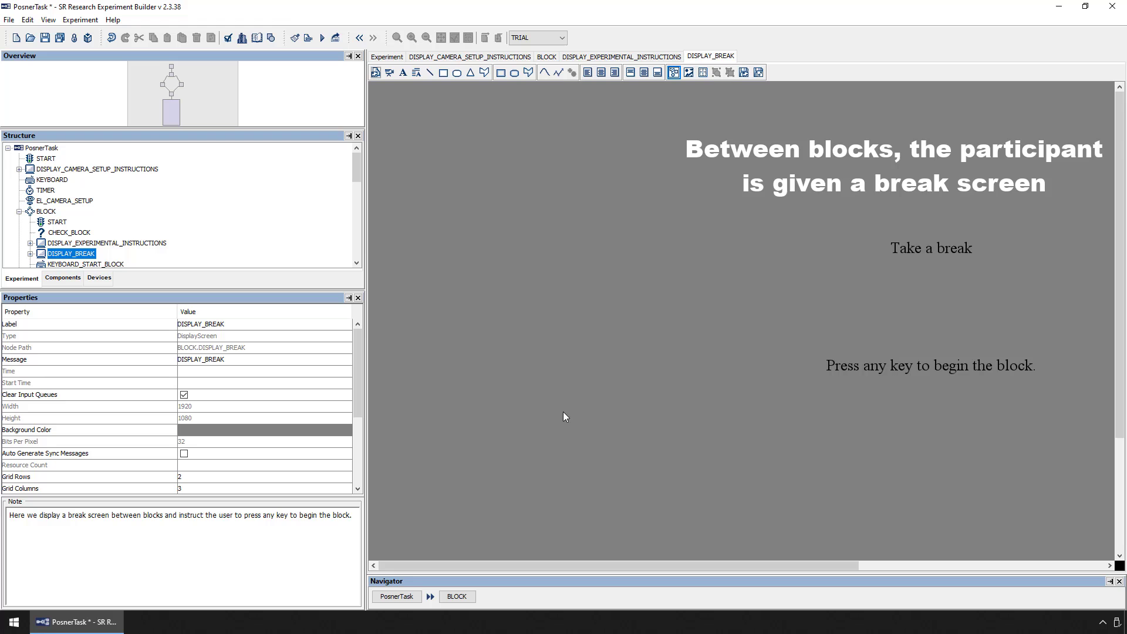
left_click(456, 596)
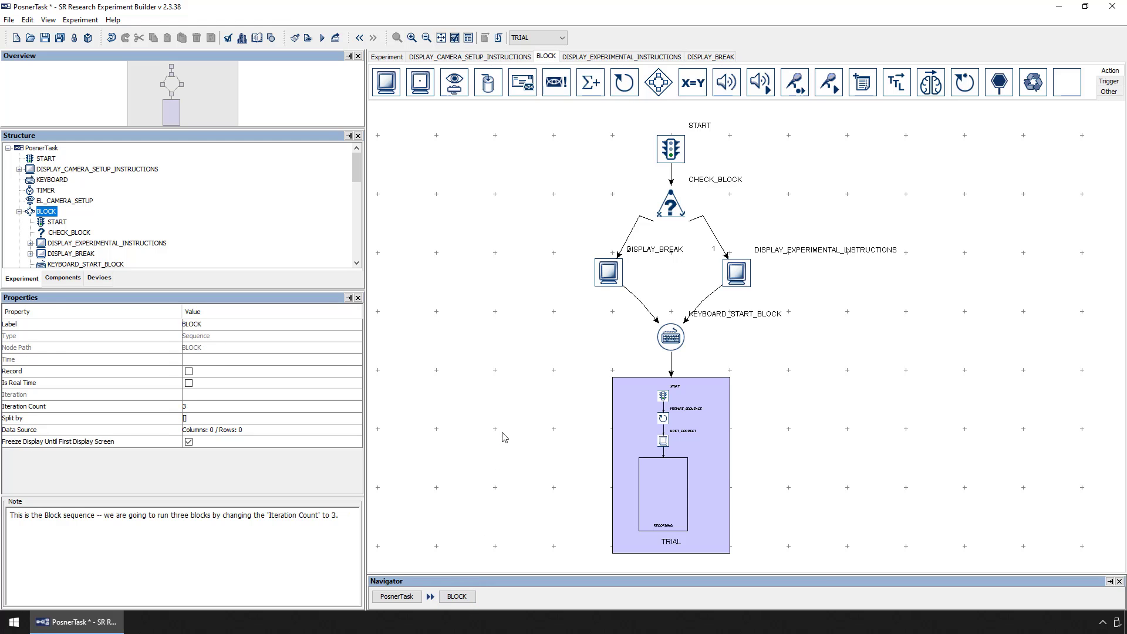
Step: Review the KEYBOARD_START_BLOCK trigger and the TRIAL sequence properties
left_click(671, 339)
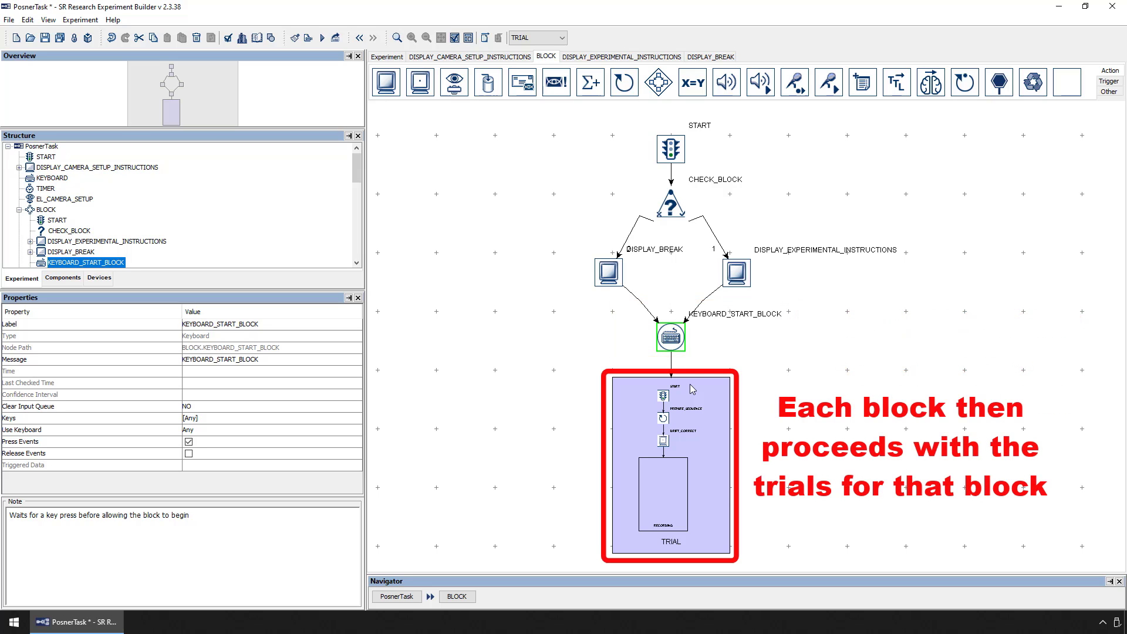
left_click(691, 388)
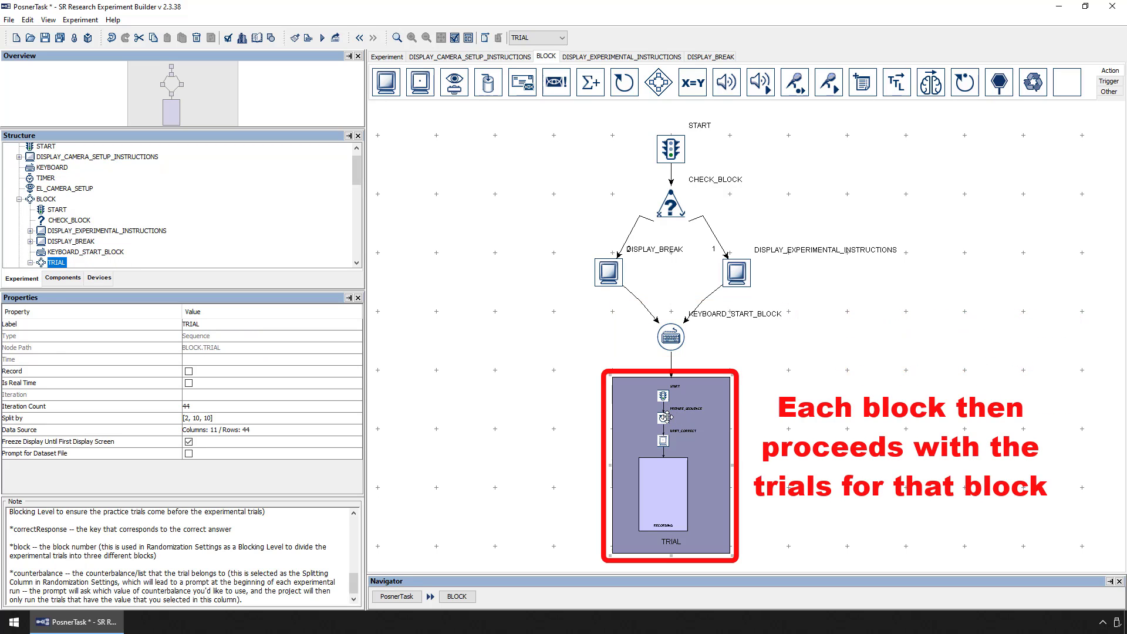
Step: Review the 44-row TRIAL data source and its randomization settings, then return to BLOCK
double_click(282, 430)
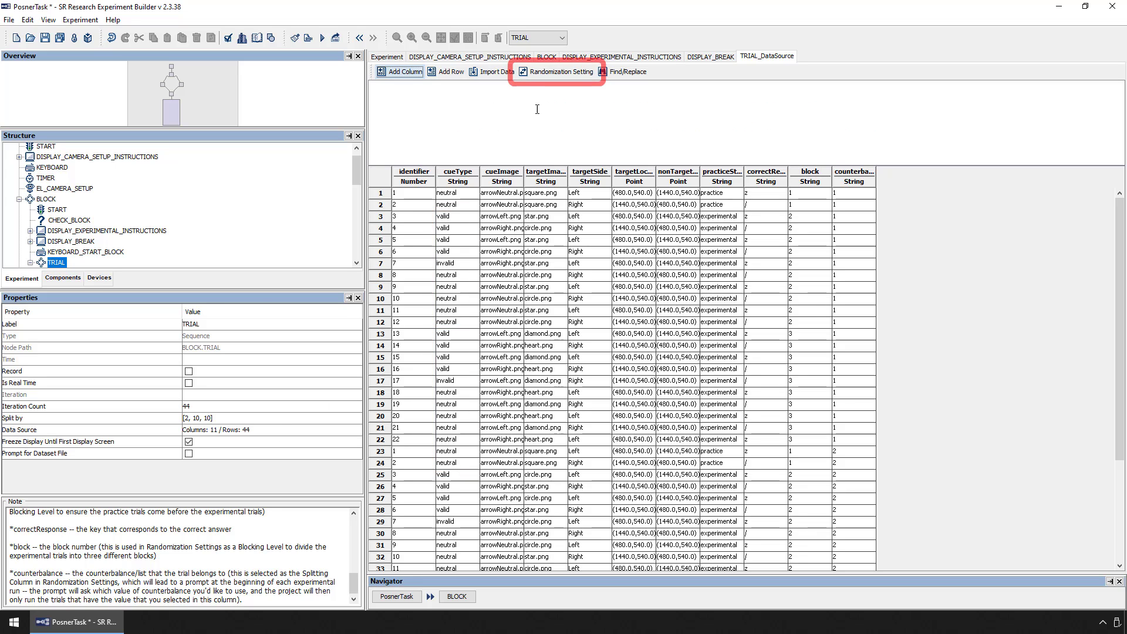
left_click(560, 71)
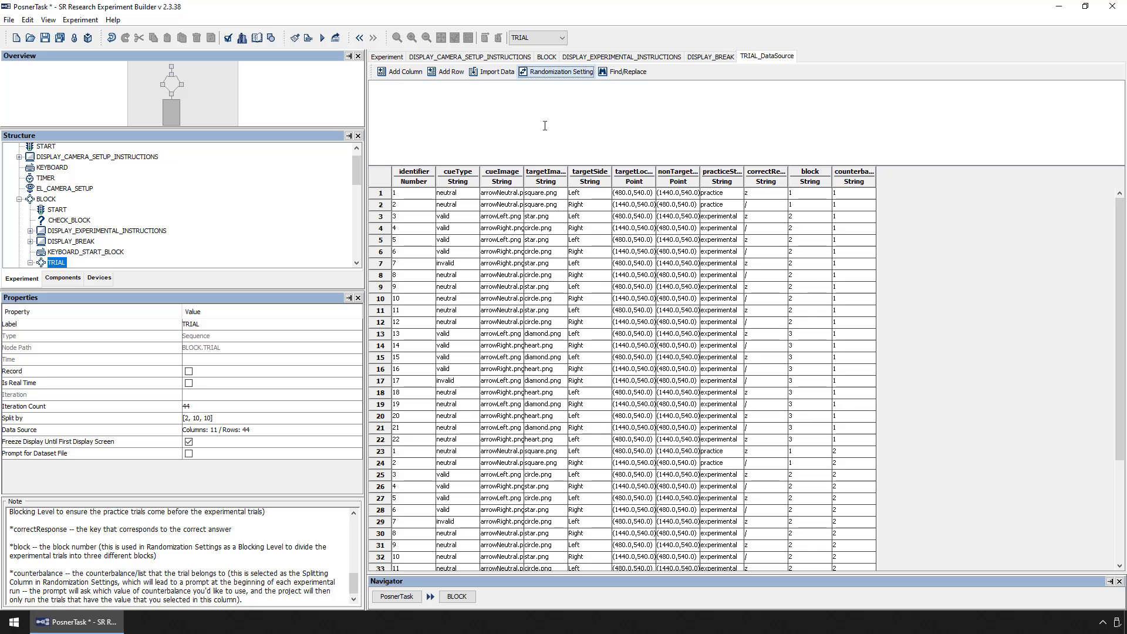
left_click(545, 56)
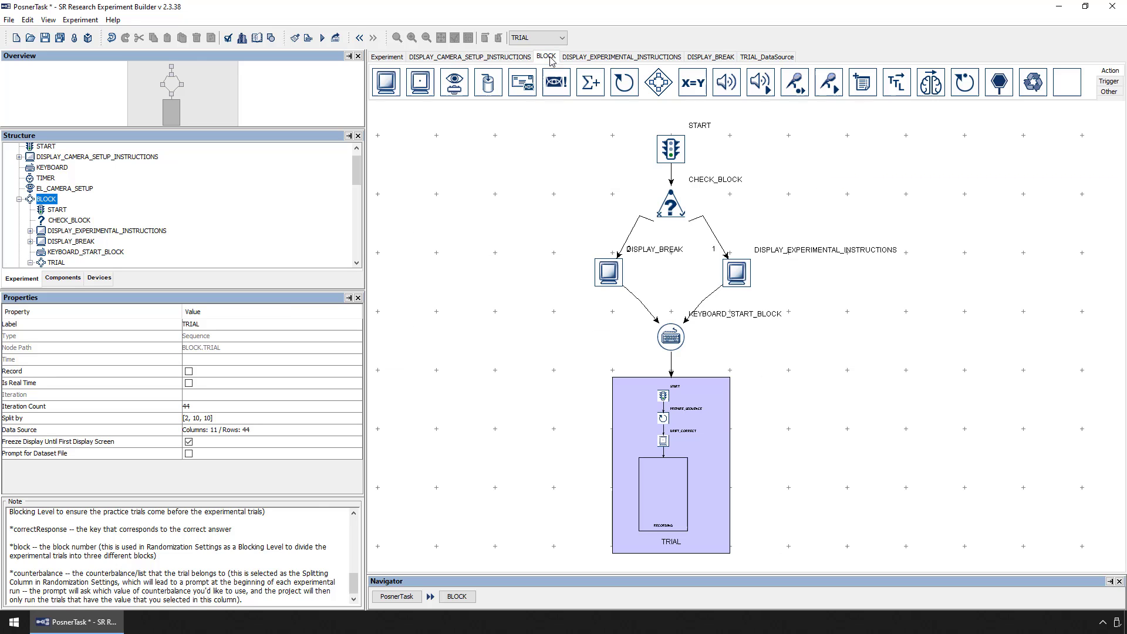
Step: Open TRIAL and RECORDING, preview the fixation cross screen fitted to view, then return to RECORDING
double_click(641, 431)
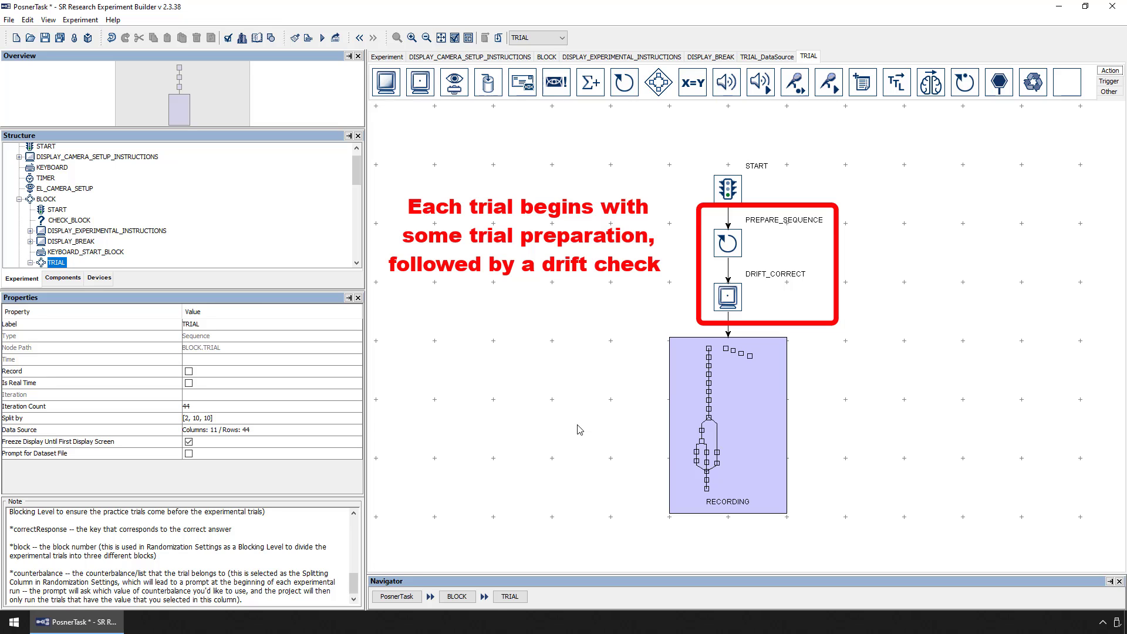
left_click(747, 424)
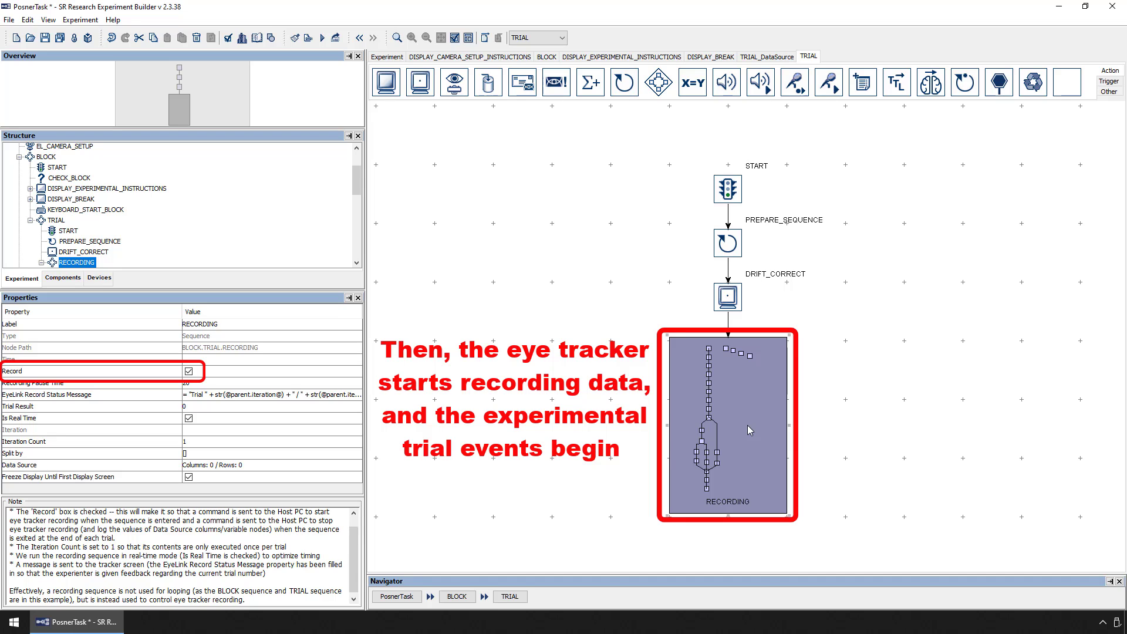
double_click(748, 425)
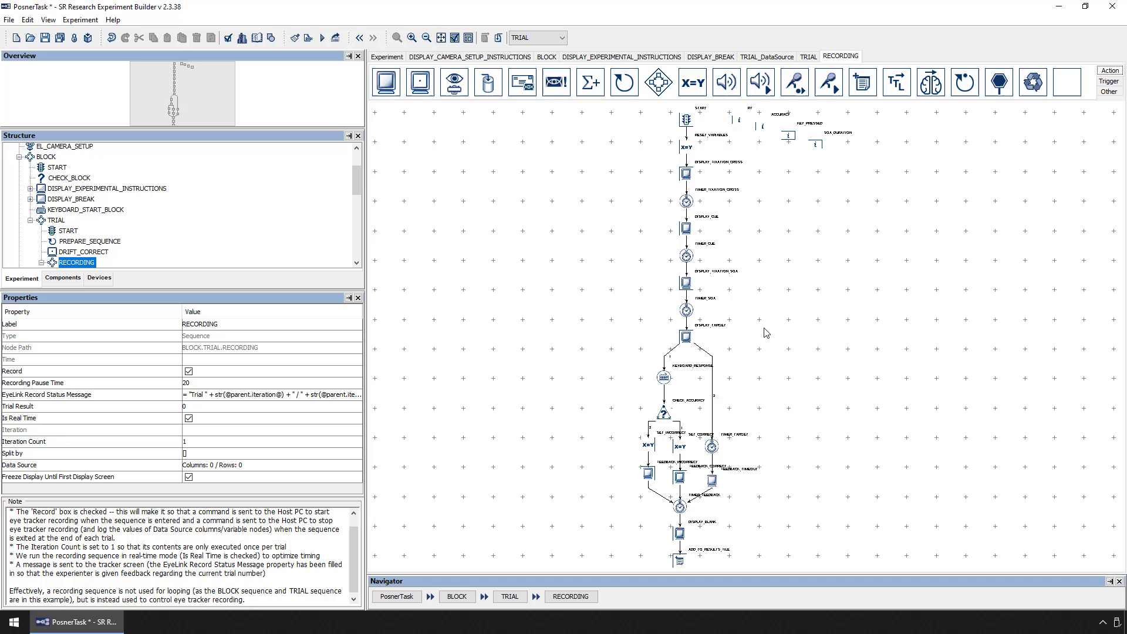
double_click(687, 173)
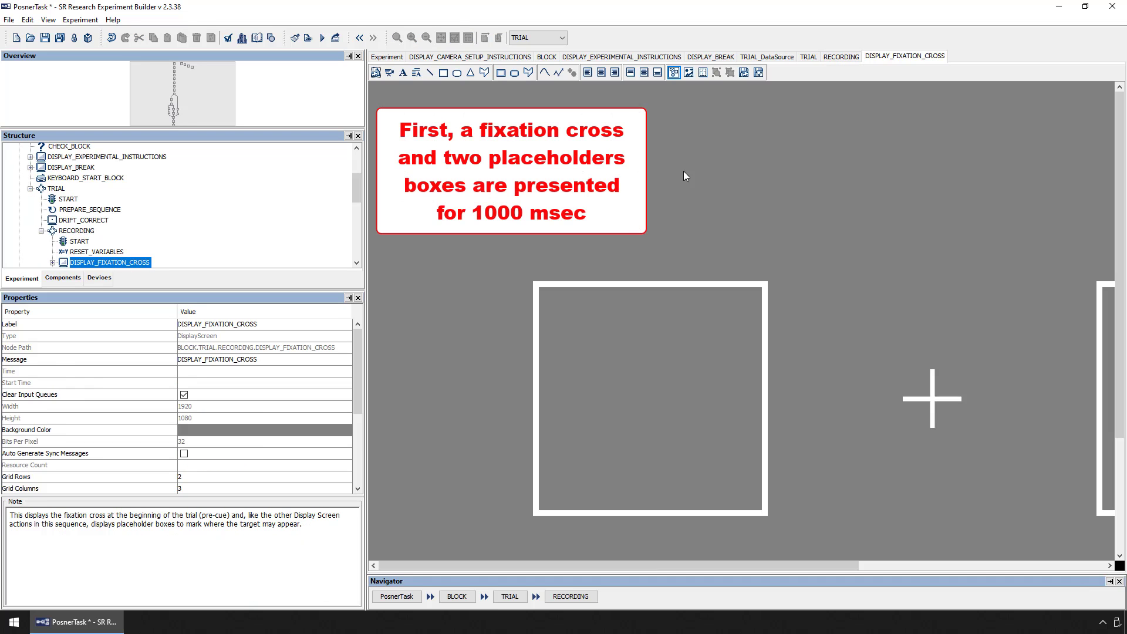
left_click(689, 72)
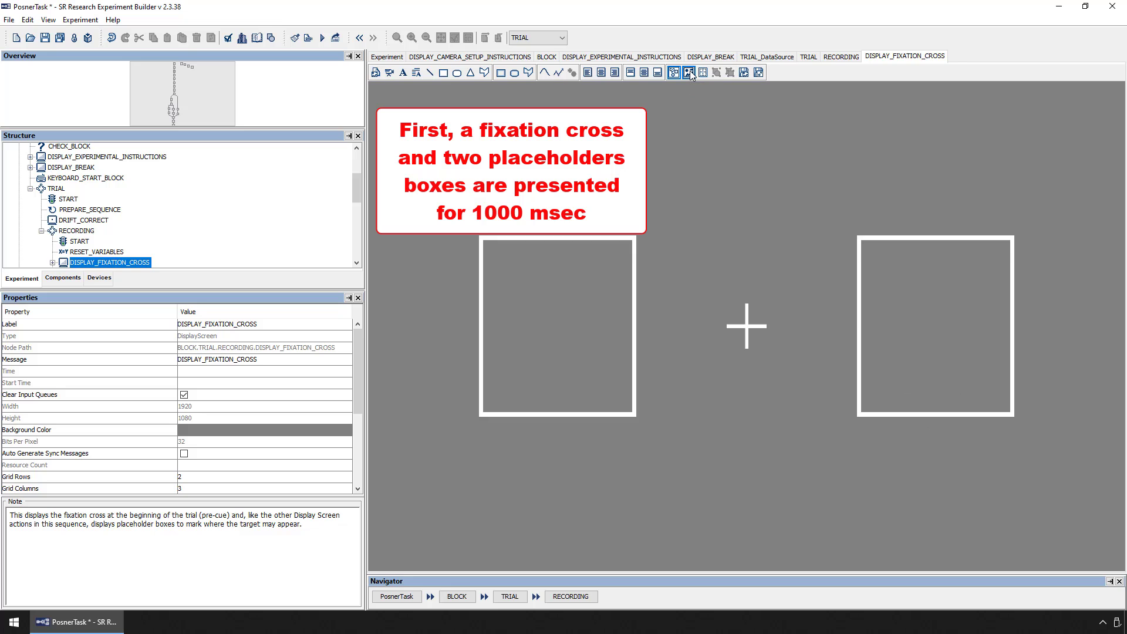
left_click(571, 596)
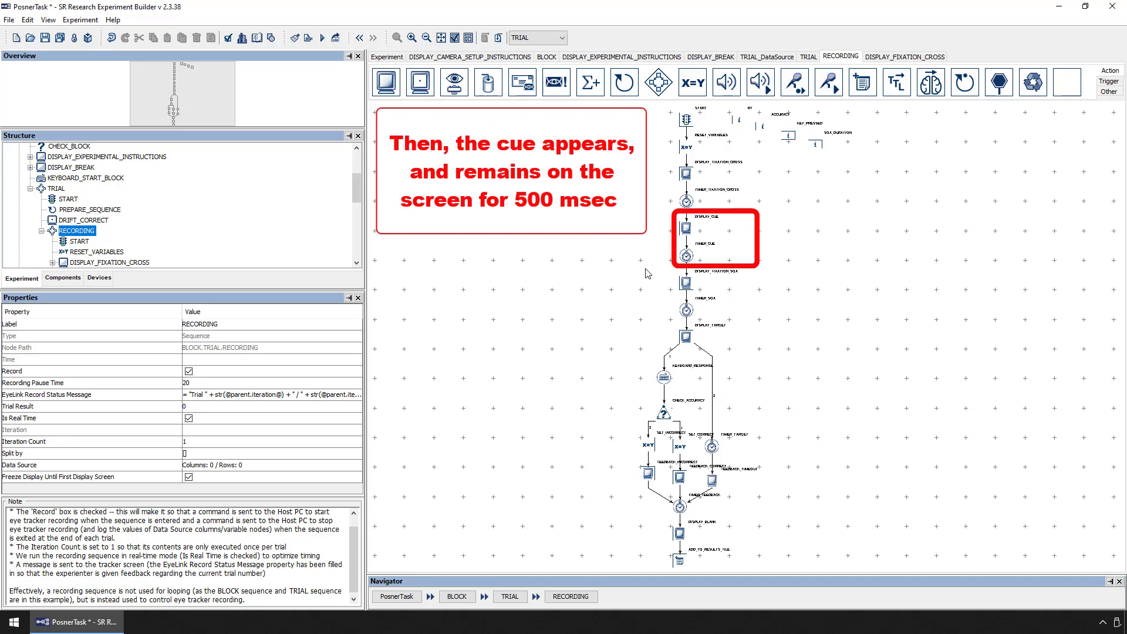
Step: Review the TIMER_CUE duration, fixation SOA screen and TIMER_SOA duration
left_click(687, 256)
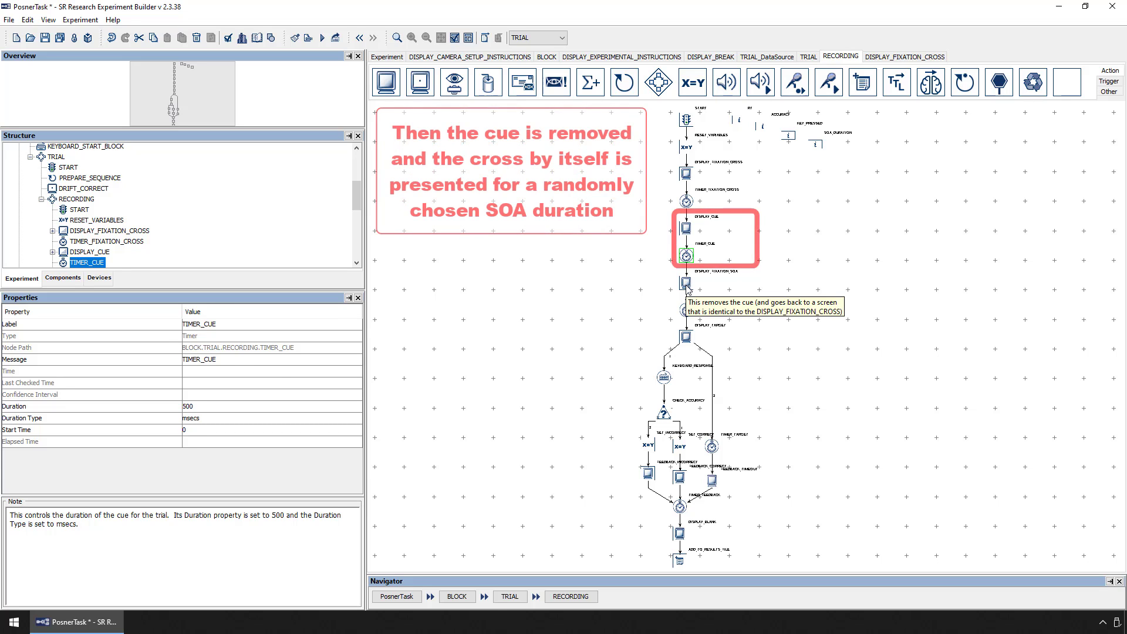
left_click(687, 284)
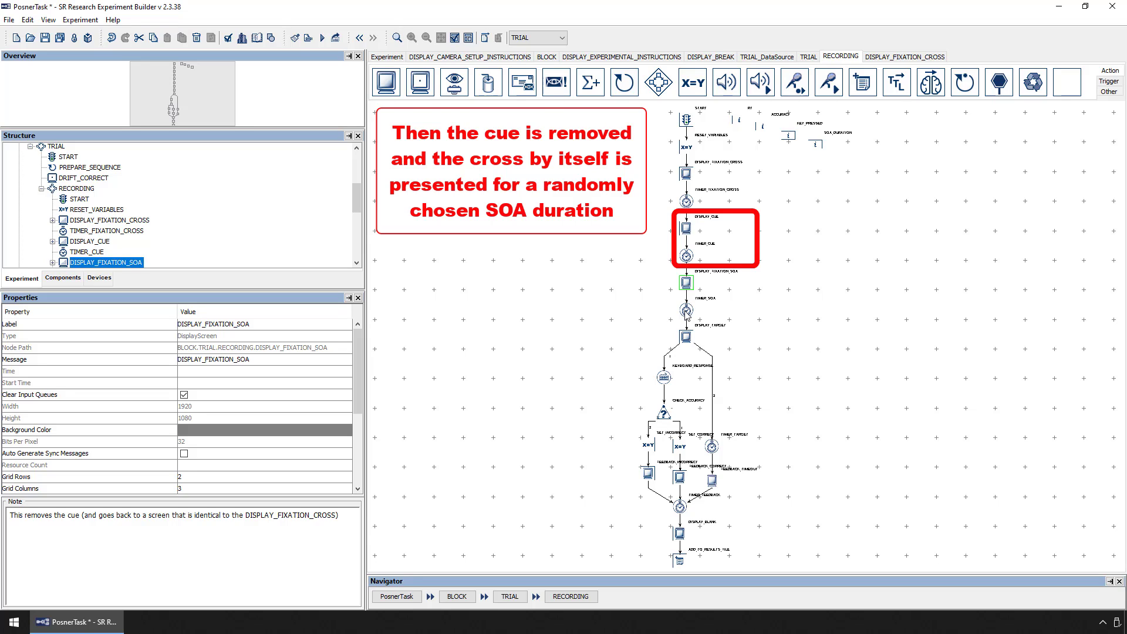
left_click(687, 311)
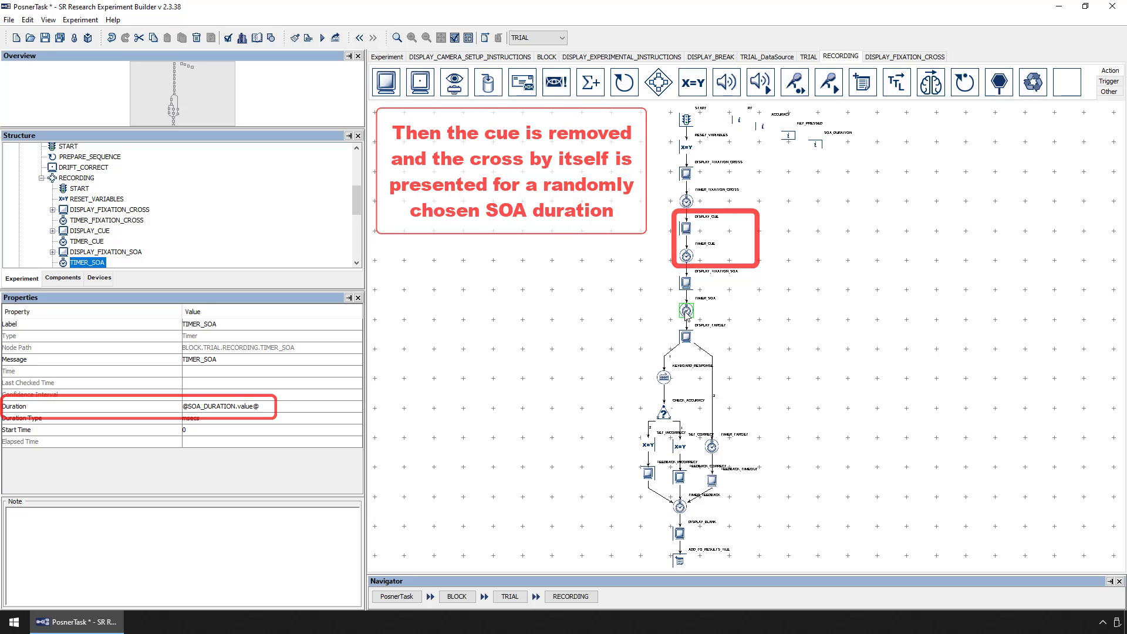
Step: Preview the star target screen, then check KEYBOARD_RESPONSE accepts z and slash
double_click(686, 337)
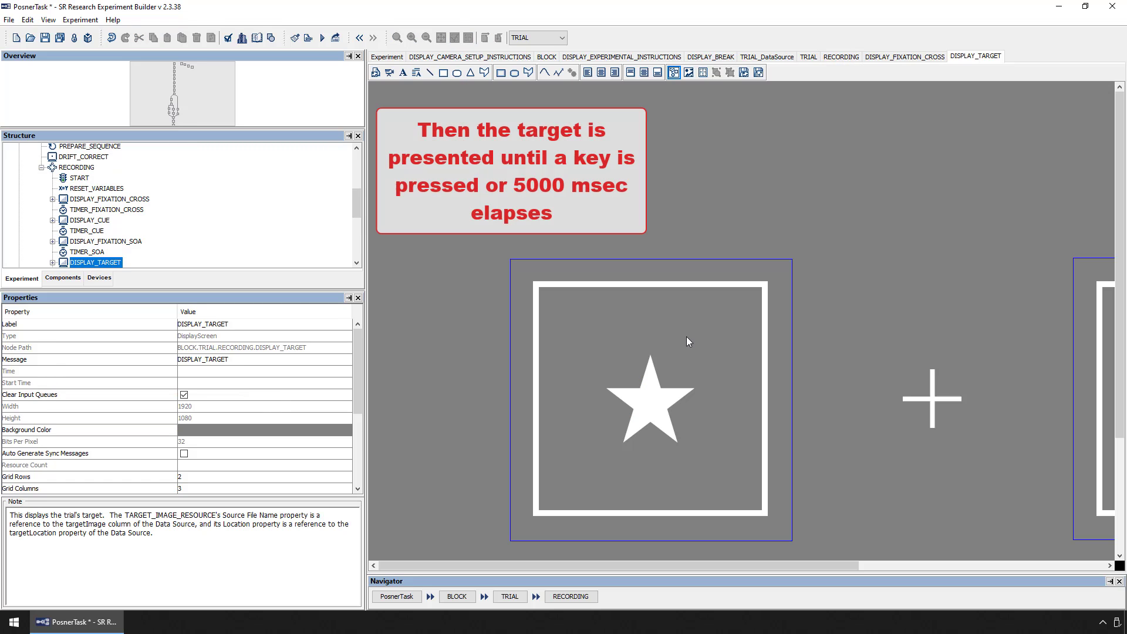
left_click(690, 72)
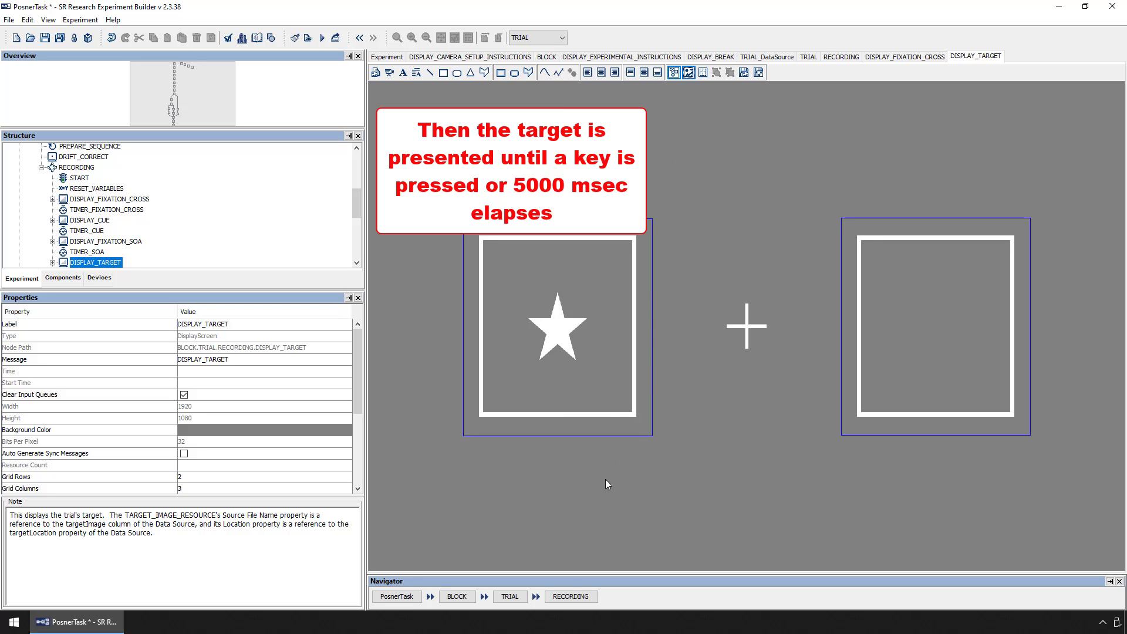
left_click(571, 596)
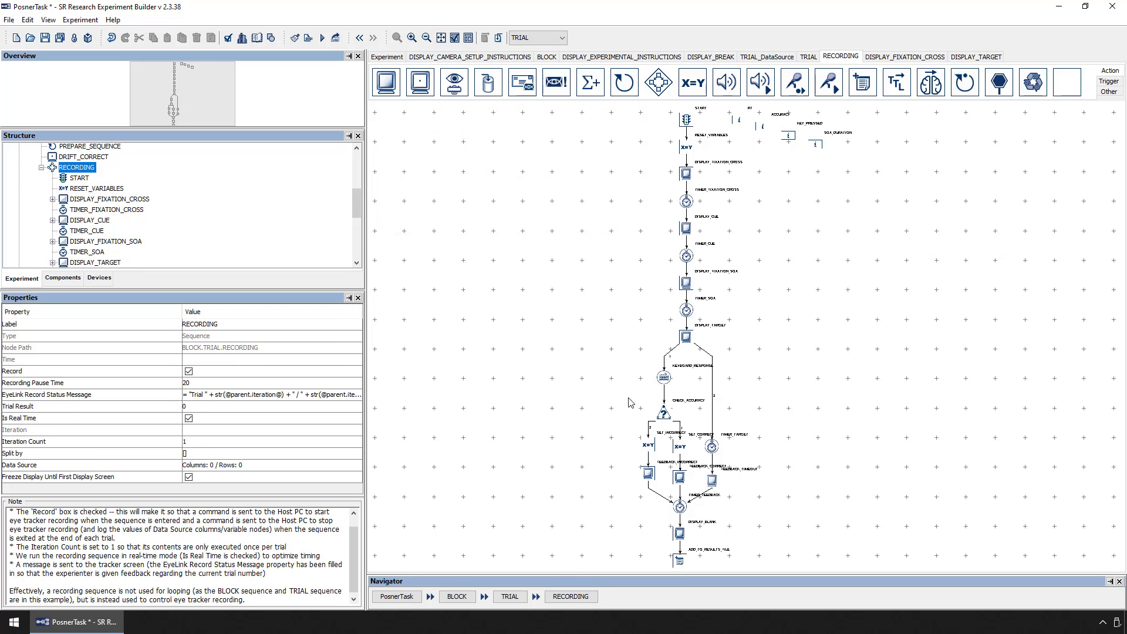
left_click(665, 379)
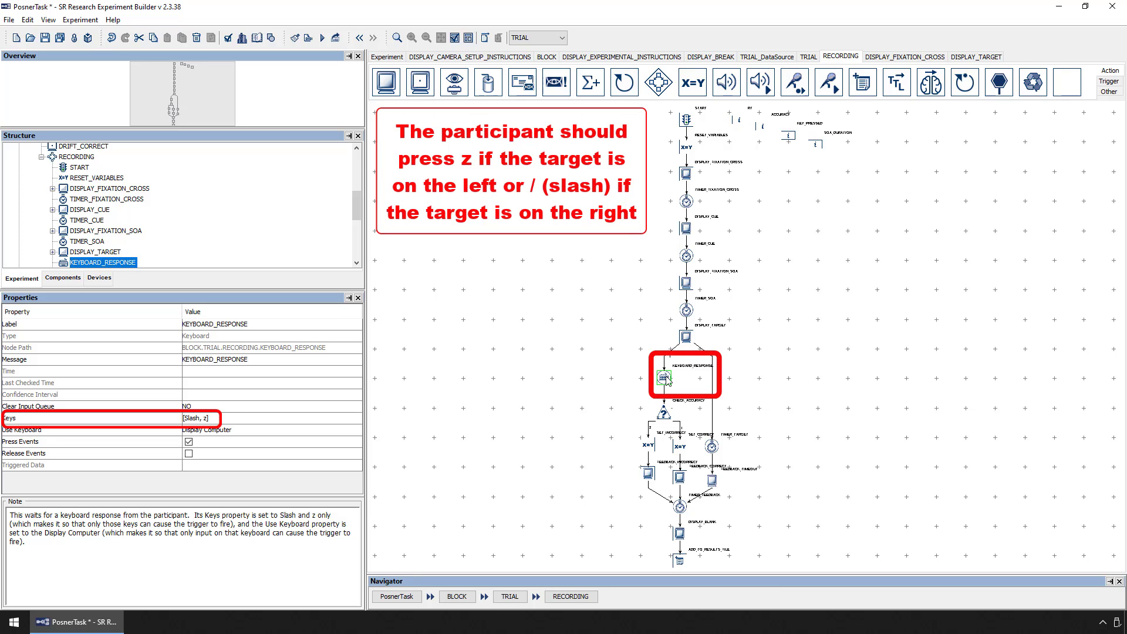
double_click(681, 477)
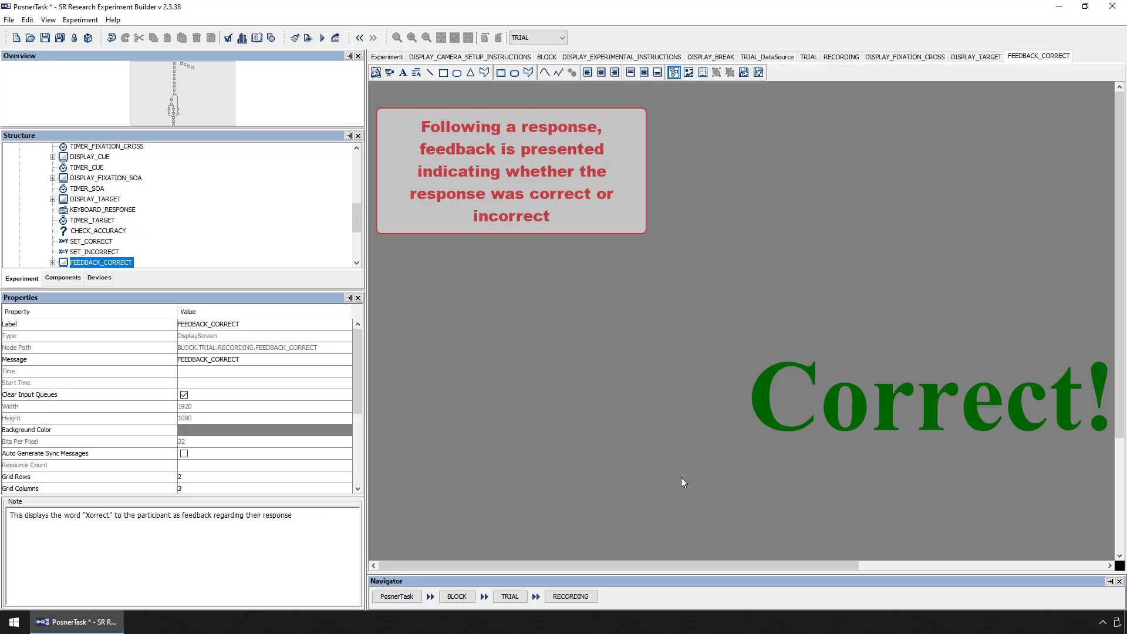
left_click(572, 595)
left_click(649, 475)
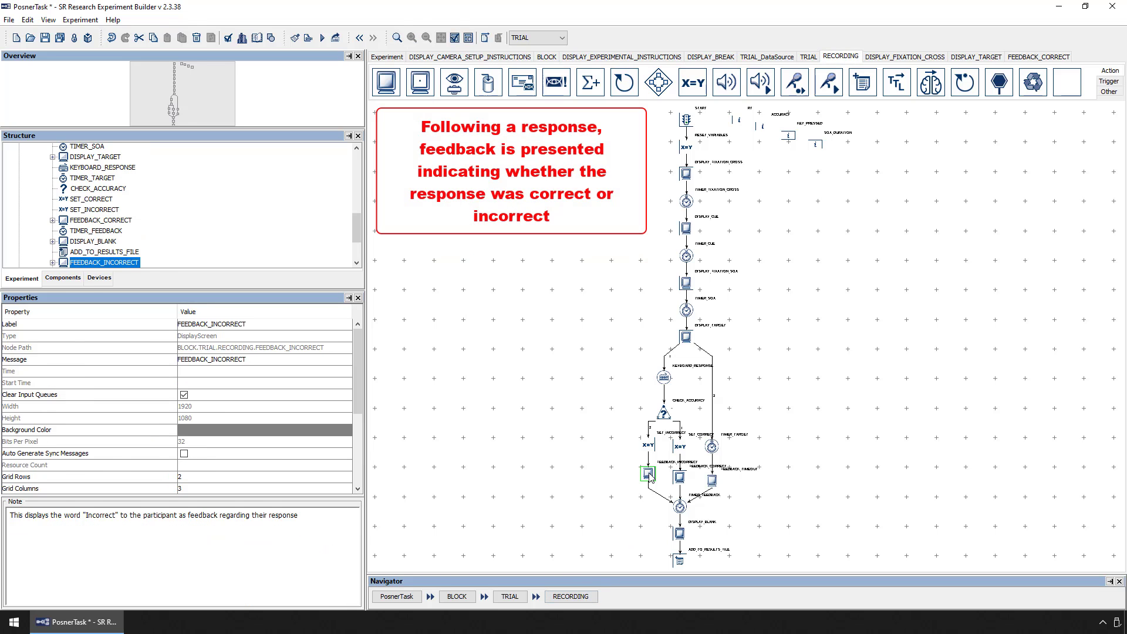
double_click(648, 475)
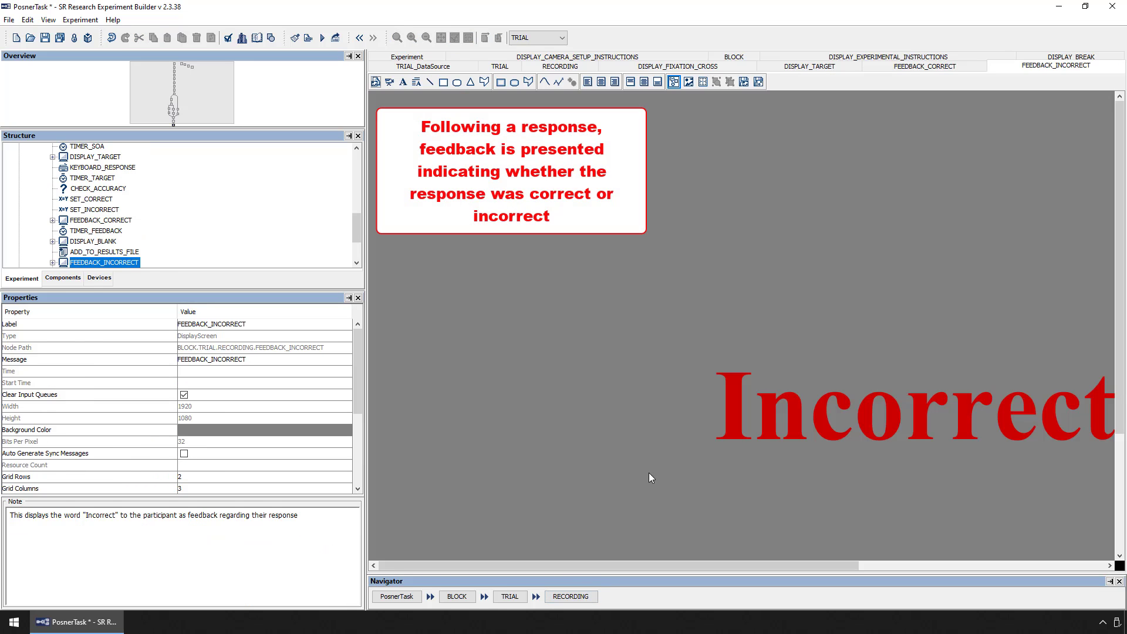
left_click(571, 596)
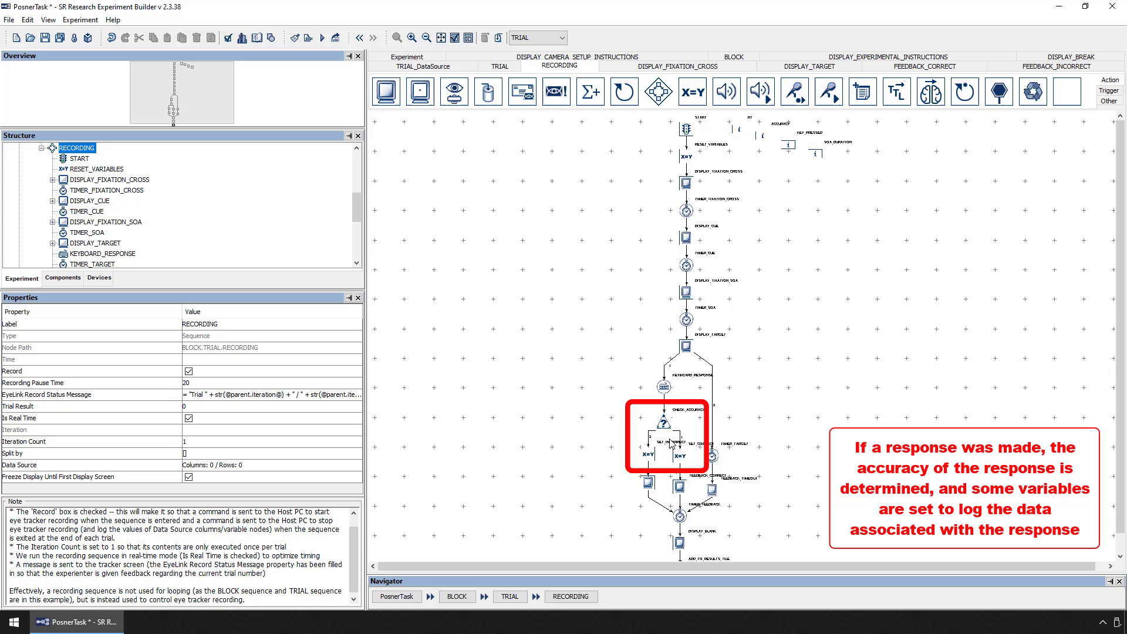
left_click(667, 427)
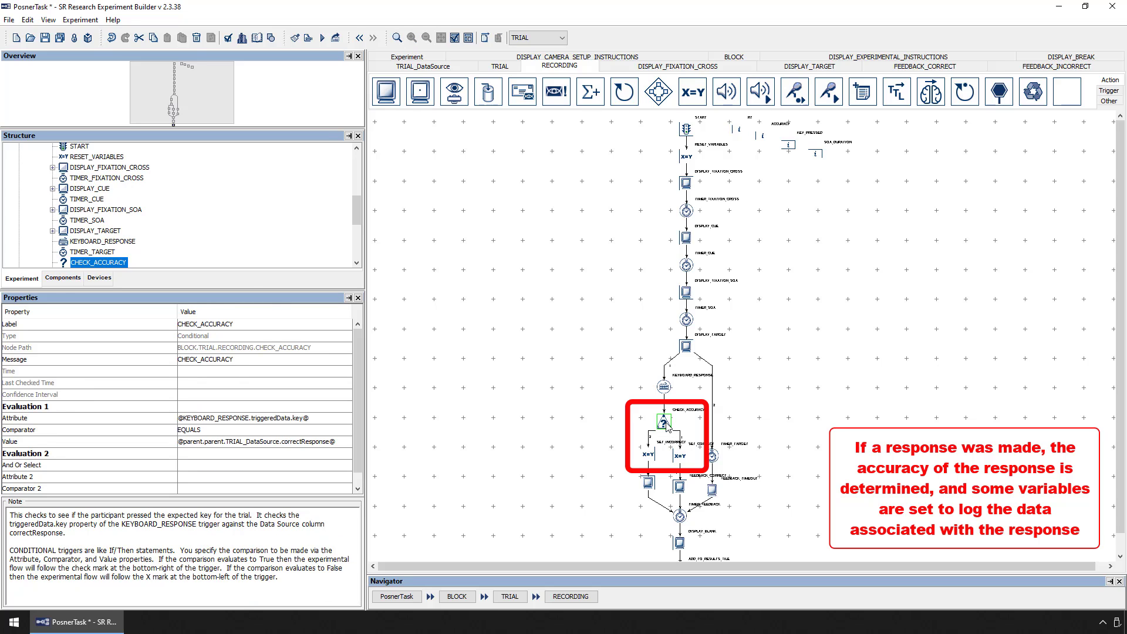
left_click(680, 456)
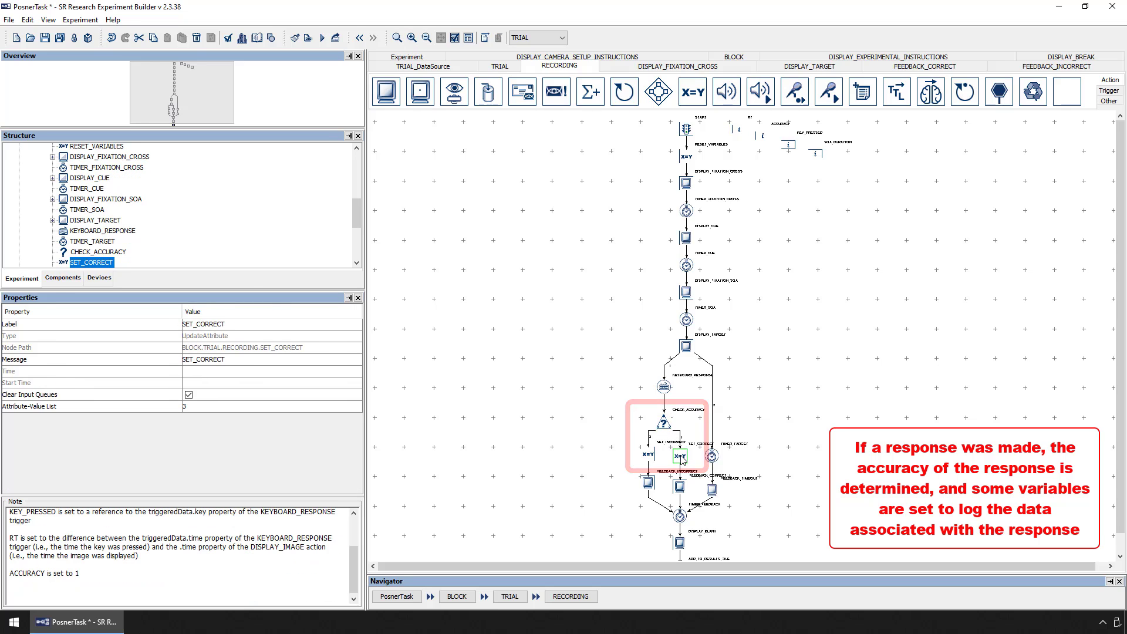
double_click(681, 459)
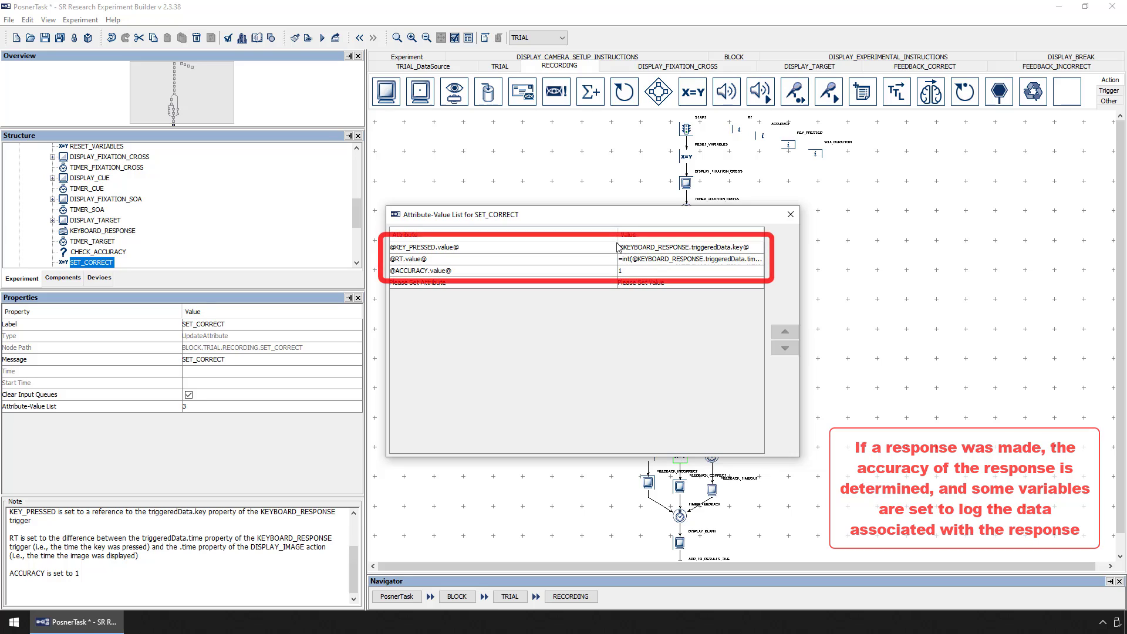
left_click_drag(617, 234, 523, 234)
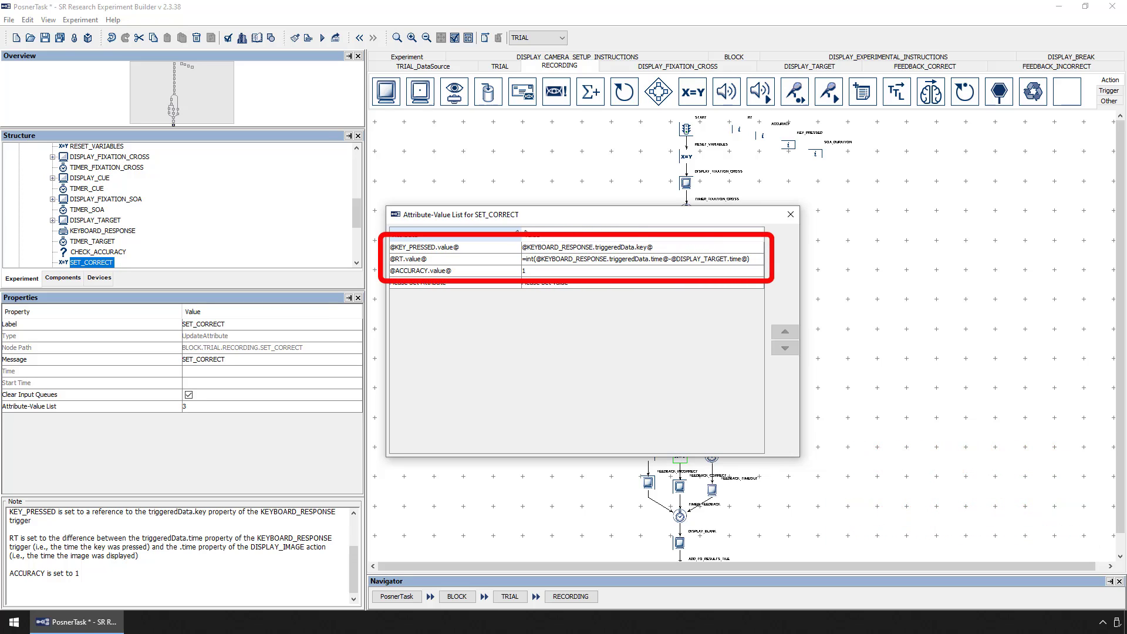
left_click(790, 215)
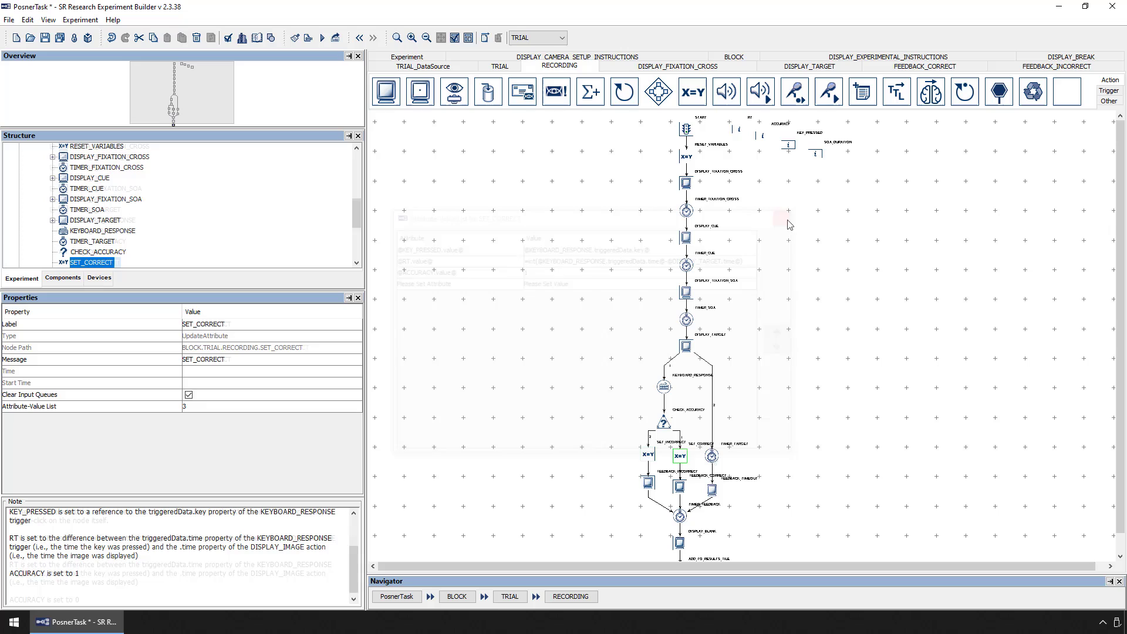
left_click(711, 456)
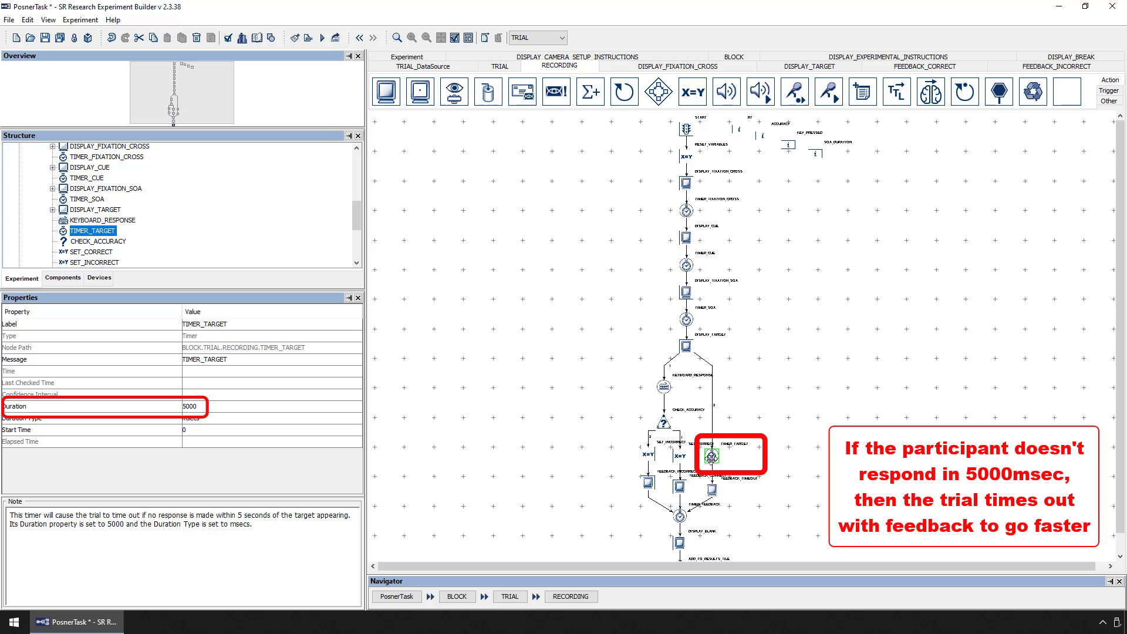
double_click(712, 491)
left_click(571, 596)
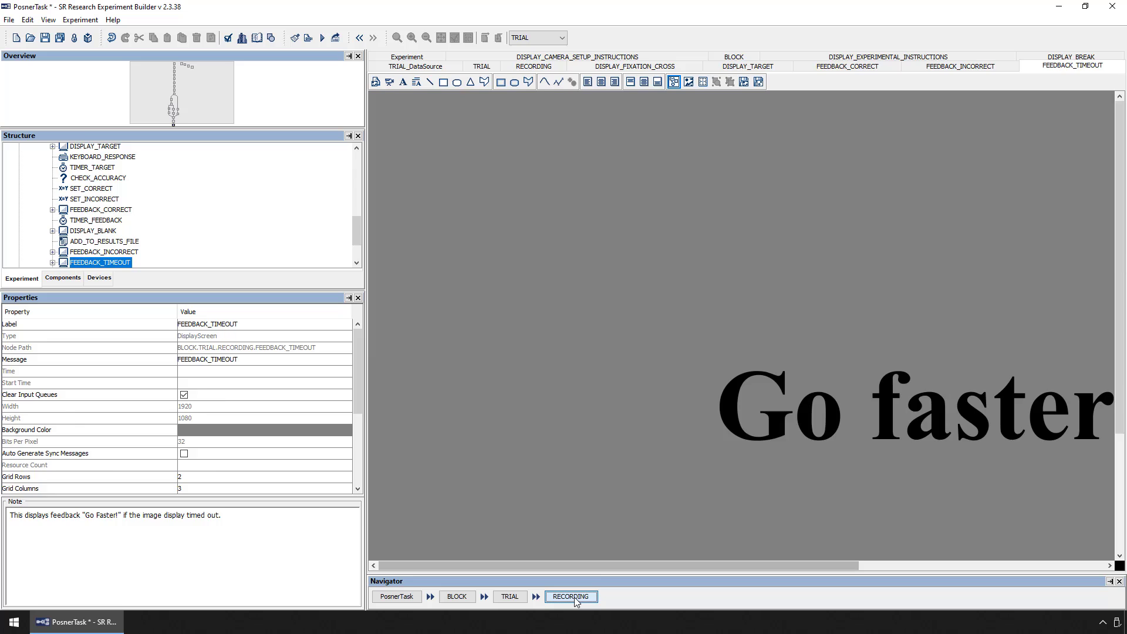
left_click(681, 520)
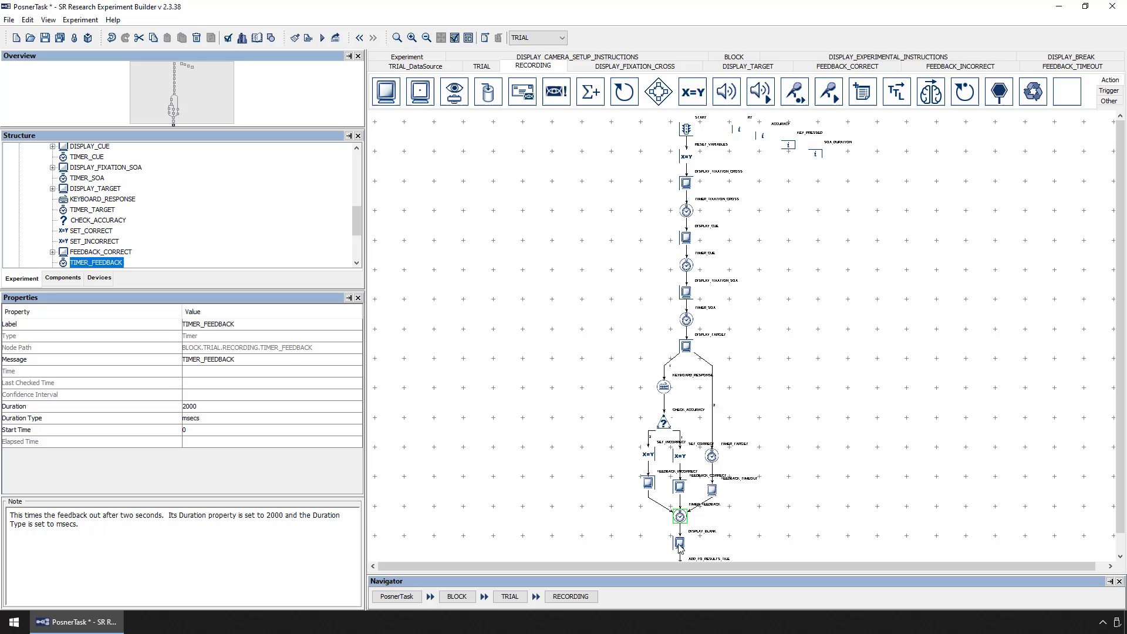
double_click(679, 543)
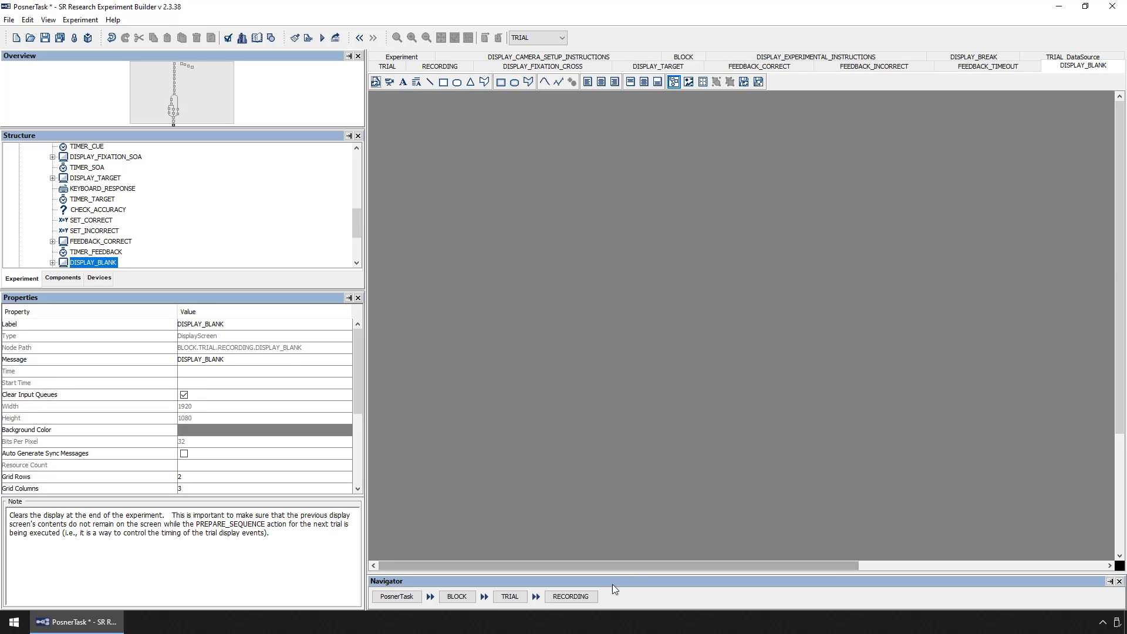
left_click(570, 597)
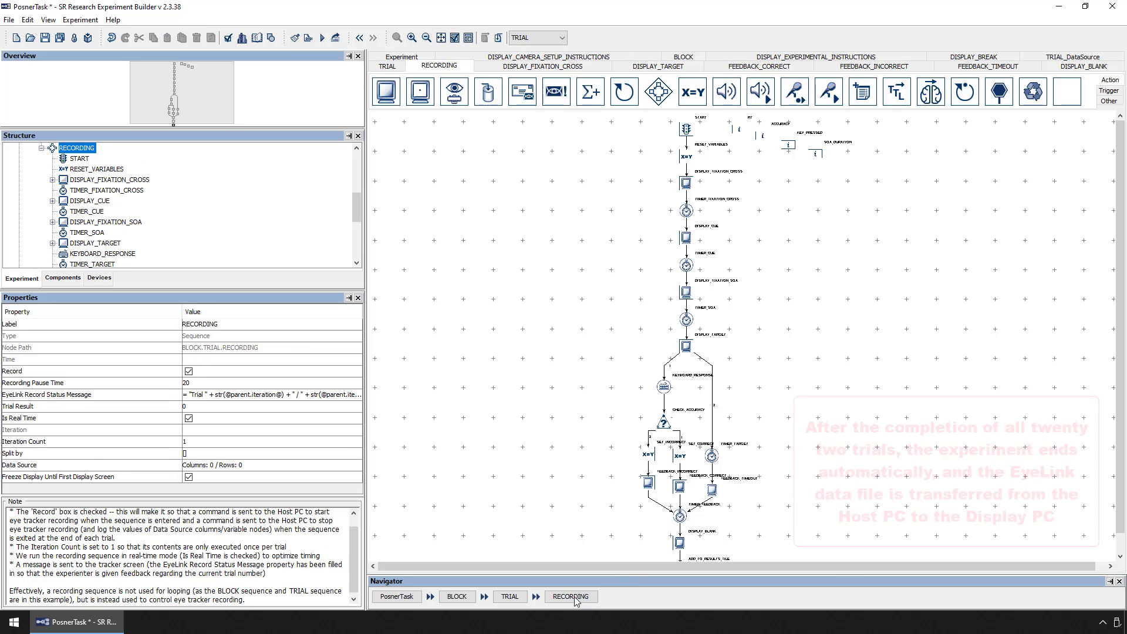
Step: Go up to the top-level PosnerTask experiment graph
left_click(397, 595)
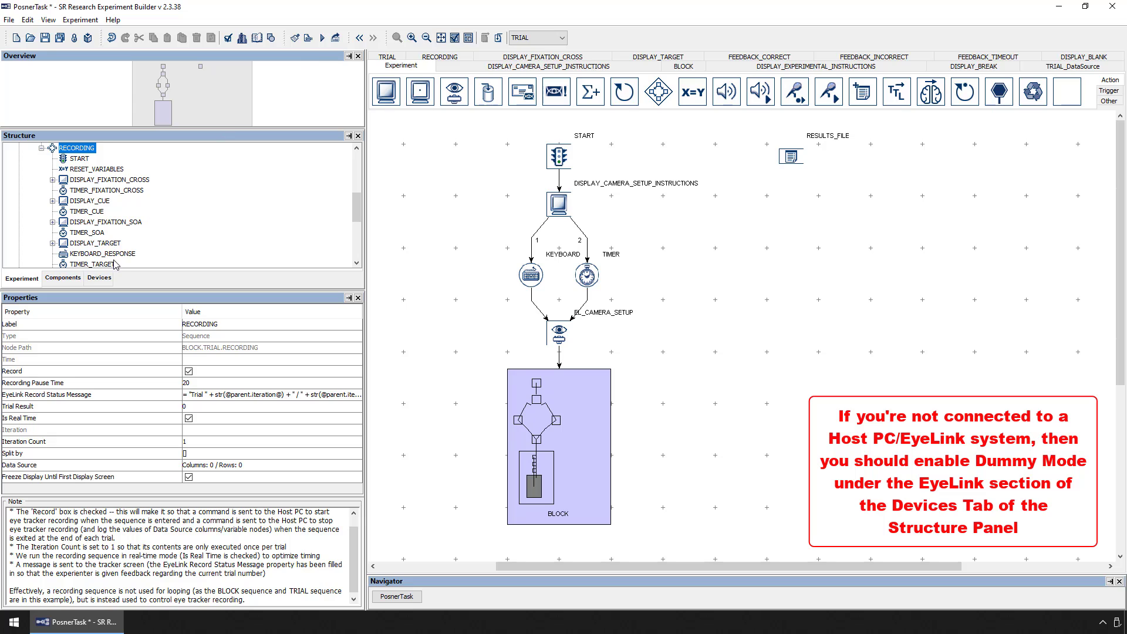
Step: Enable Dummy Mode on the EYELINK device in the Devices list
left_click(98, 279)
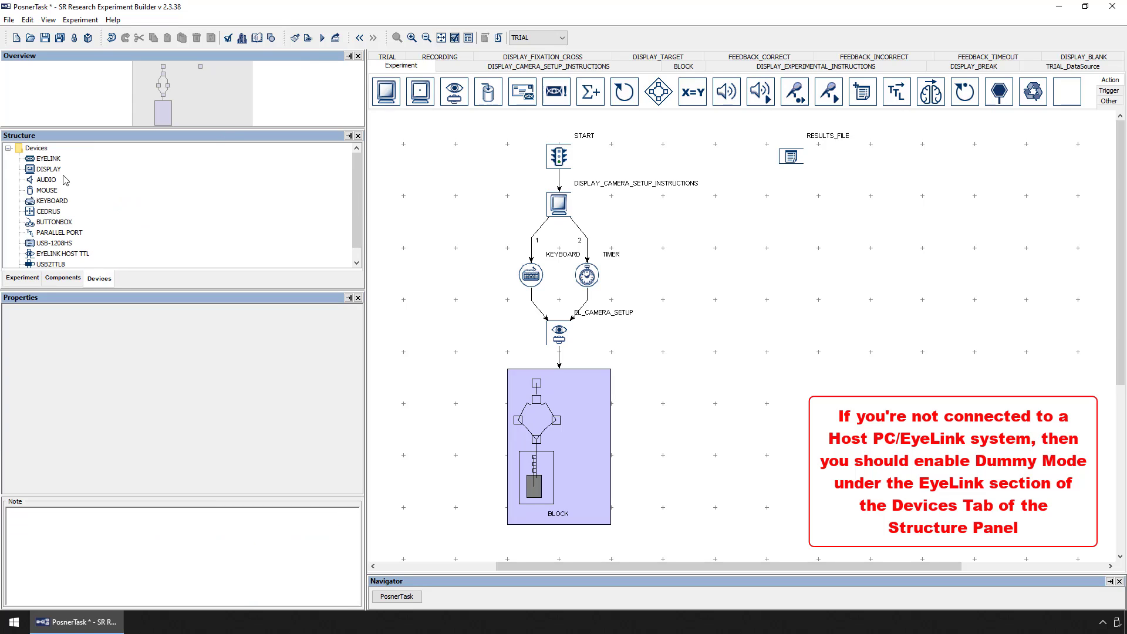
left_click(48, 159)
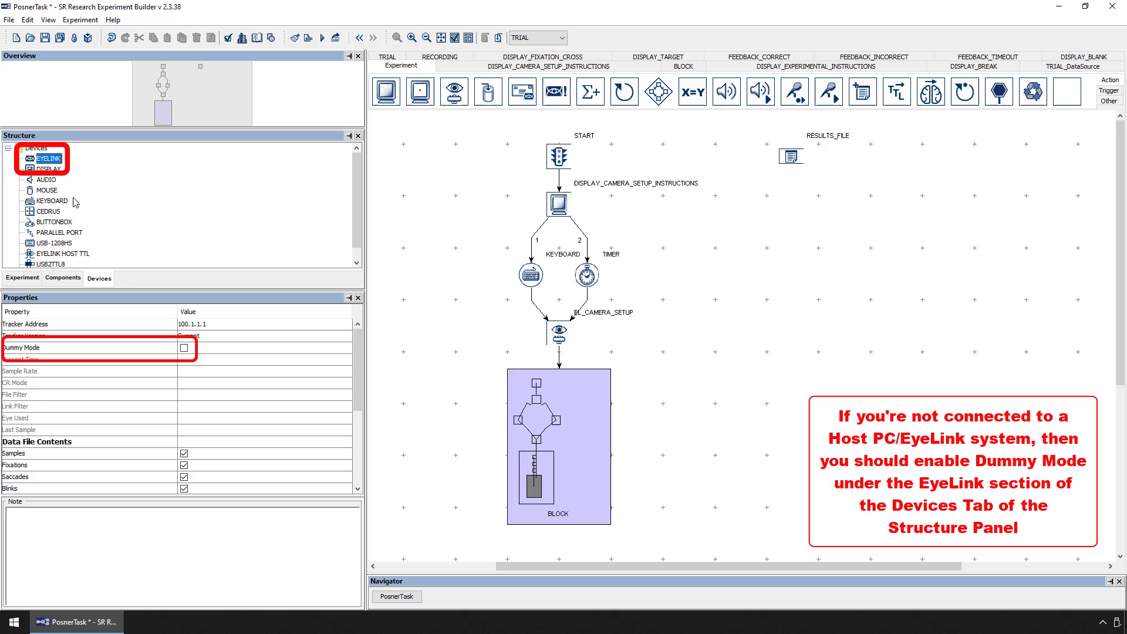
left_click(184, 348)
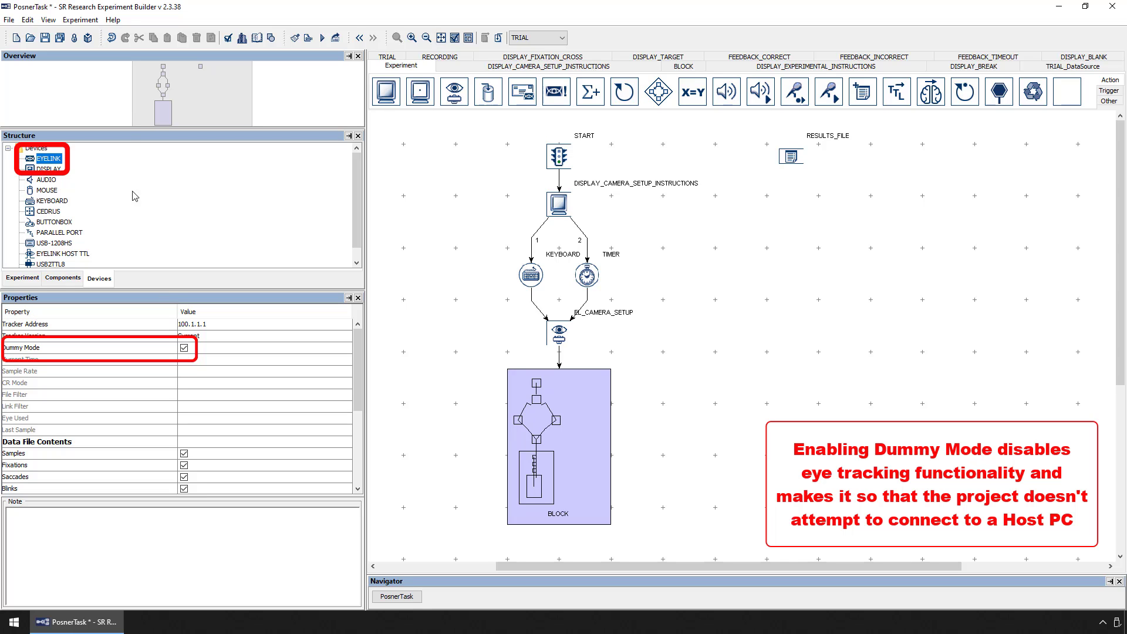
left_click(80, 20)
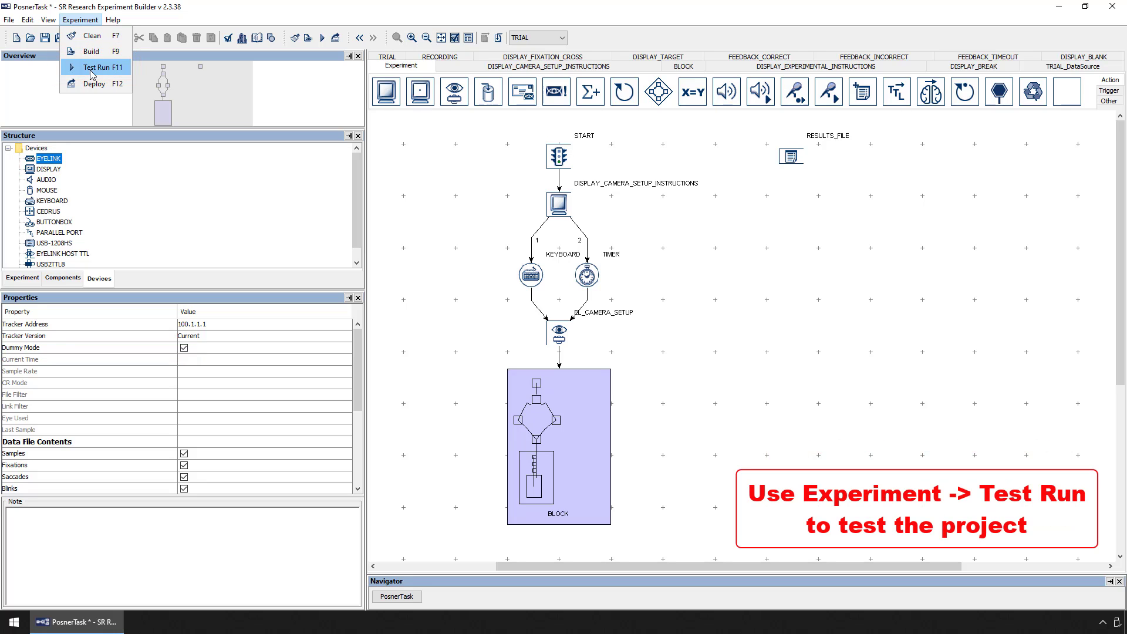
Step: Start a Test Run with Test.edf, acknowledge the dummy mode warning, and choose counterbalance 1
left_click(91, 68)
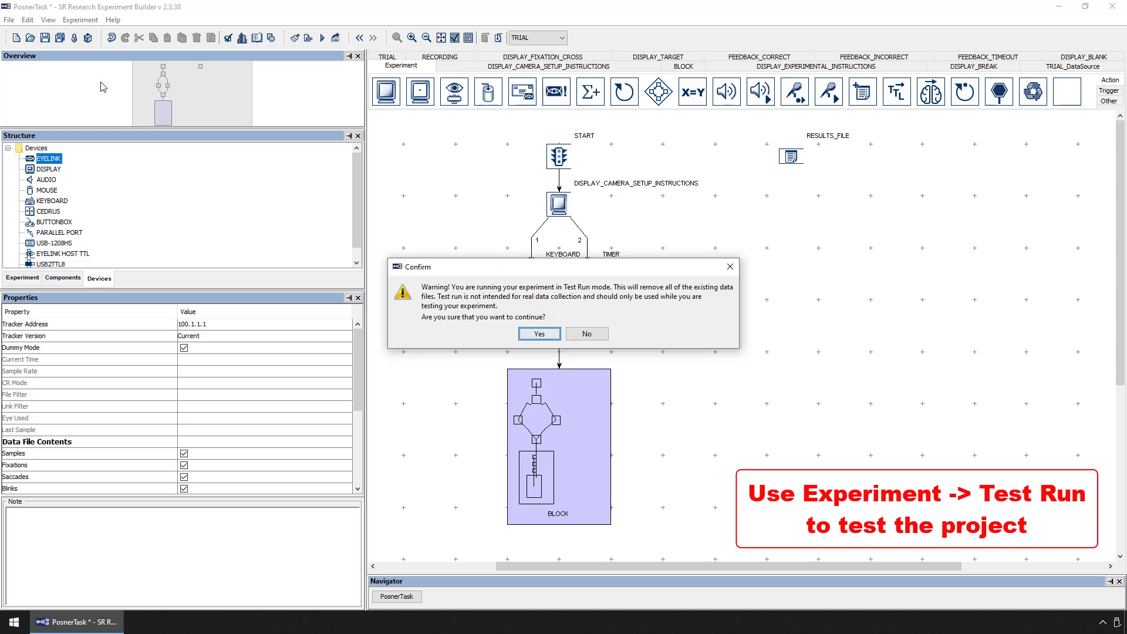
left_click(540, 335)
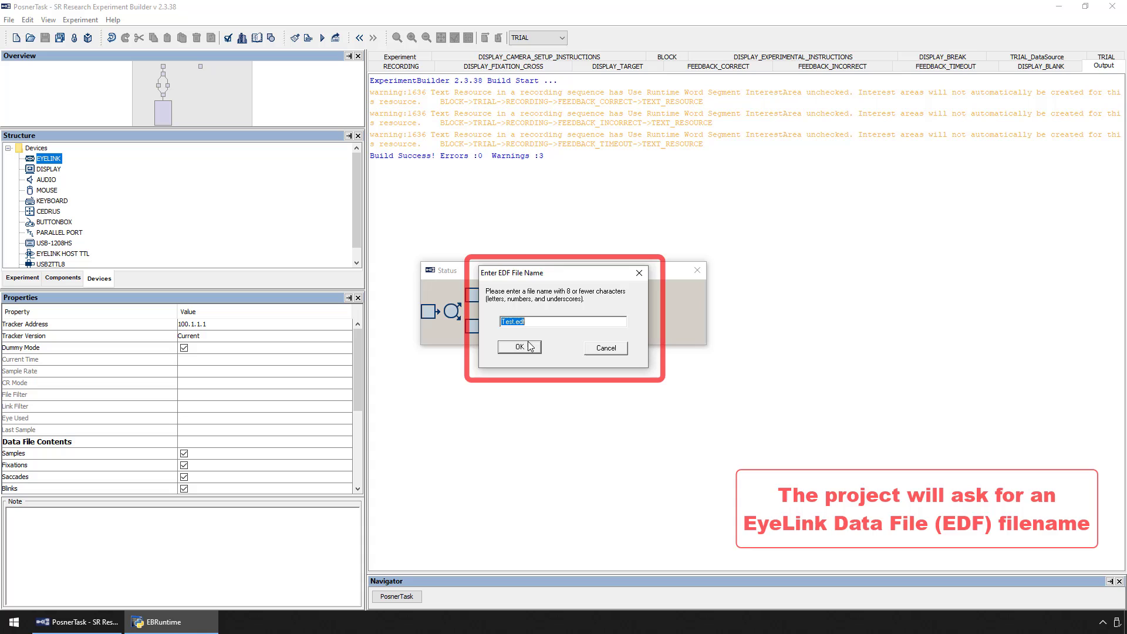
left_click(520, 350)
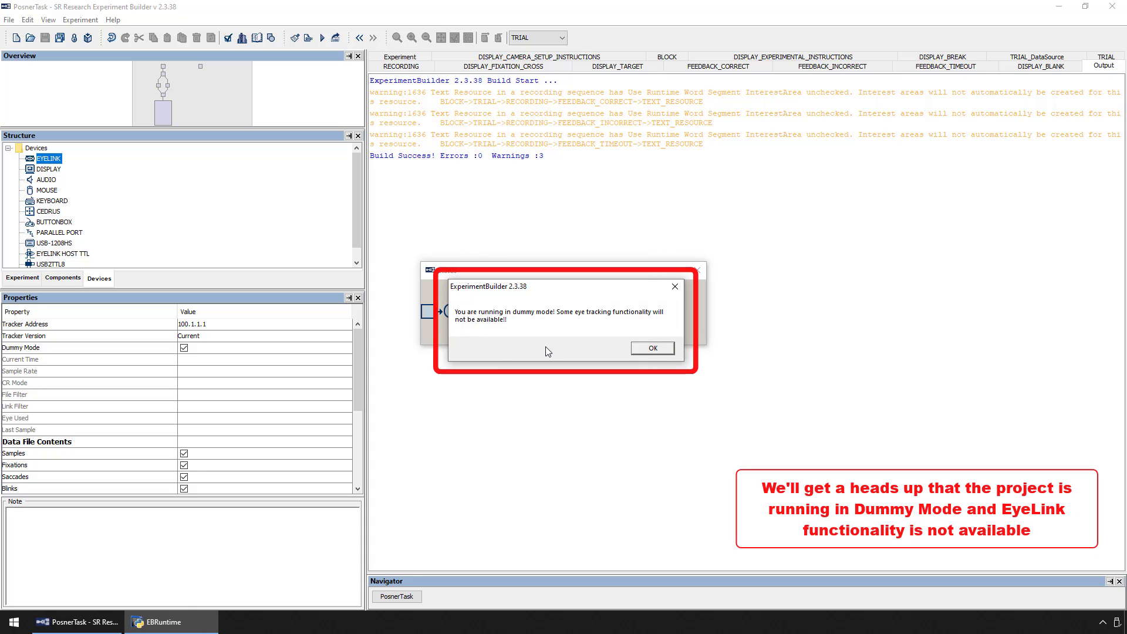
left_click(653, 347)
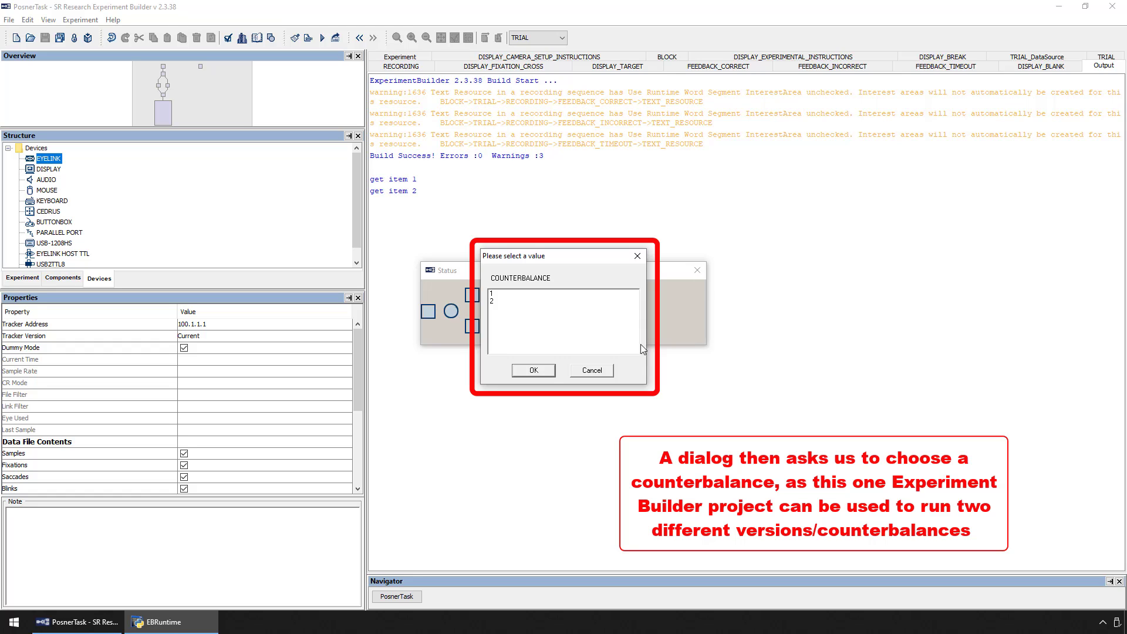
left_click(510, 294)
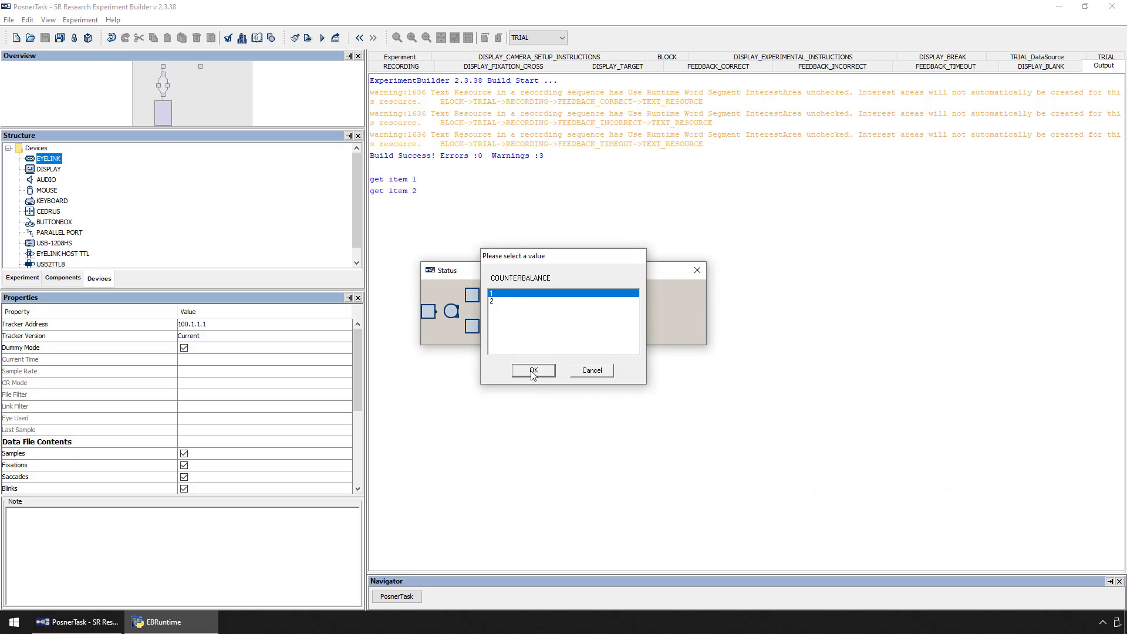
Step: Begin the trials, abort the run early and dismiss the no-EDF-file notice
left_click(533, 371)
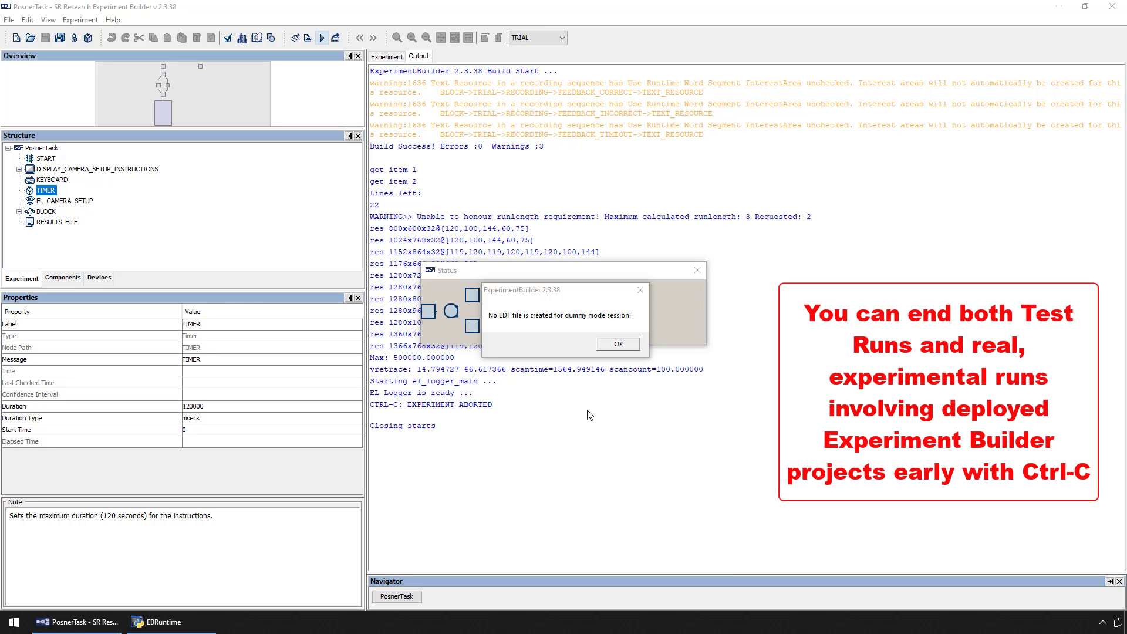
left_click(617, 344)
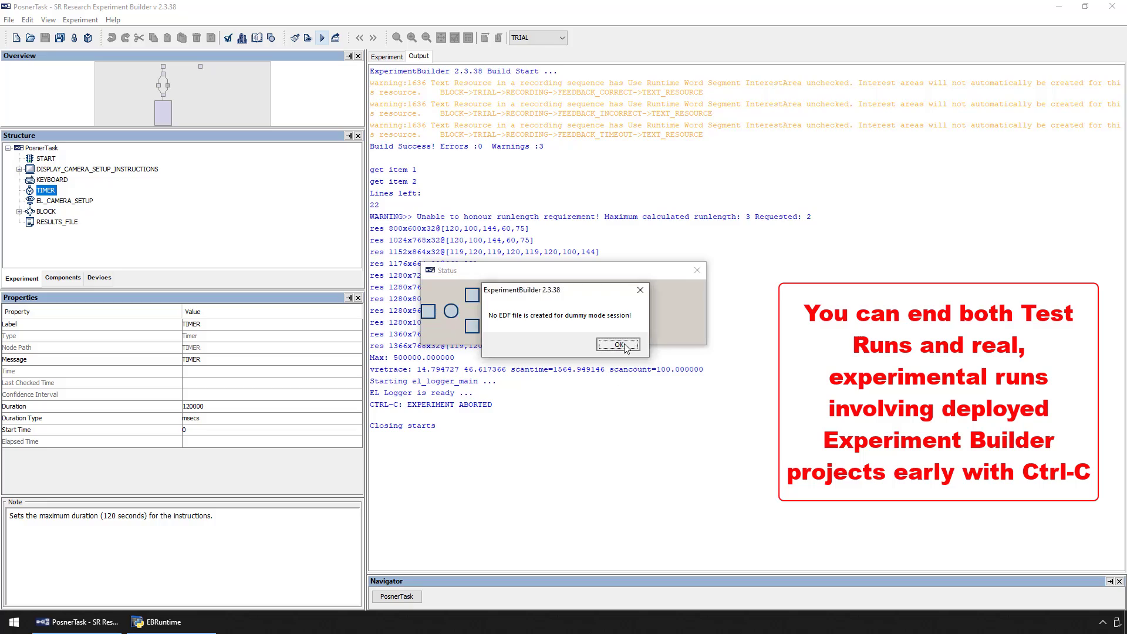